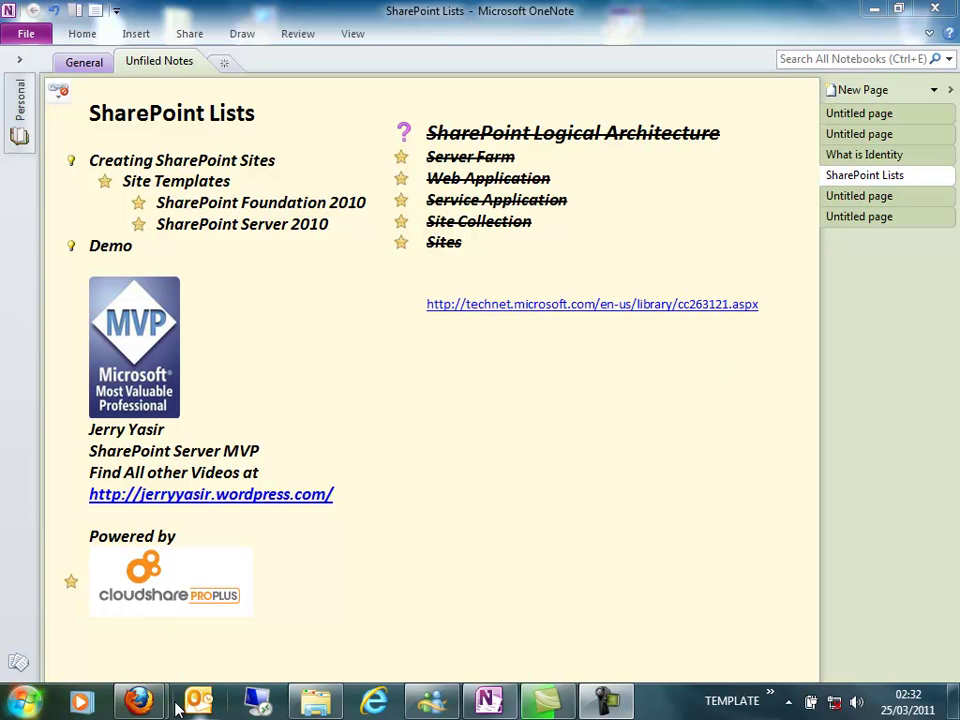
Switch to the remote SharePoint server session, close DNS Manager, and open Central Administration's Create Site Collection page.
mouse_move(138, 700)
left_click(326, 604)
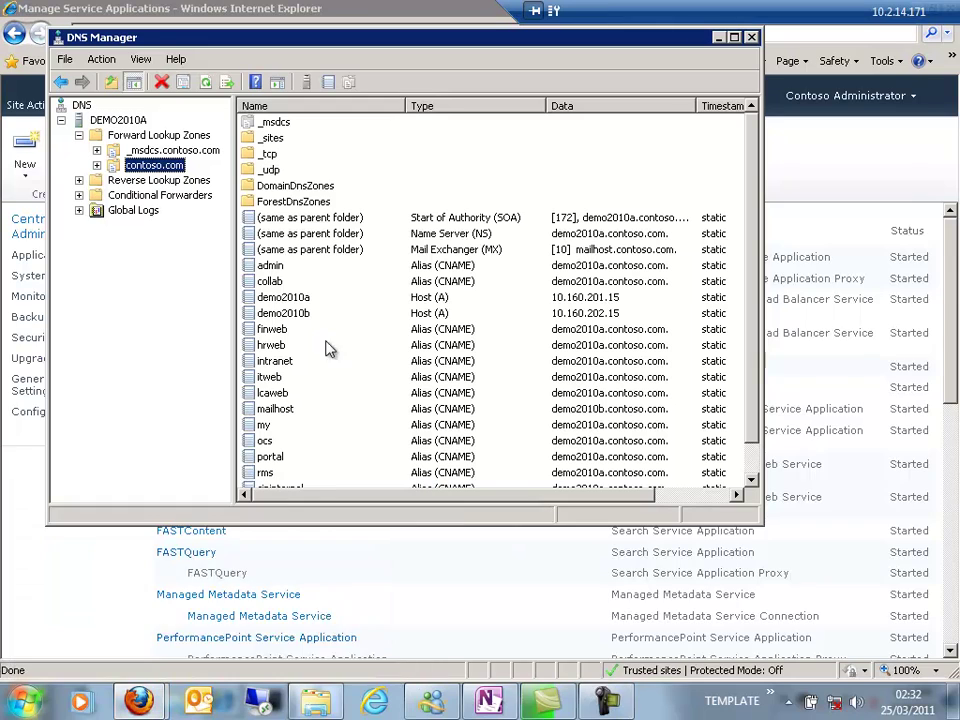
left_click(753, 38)
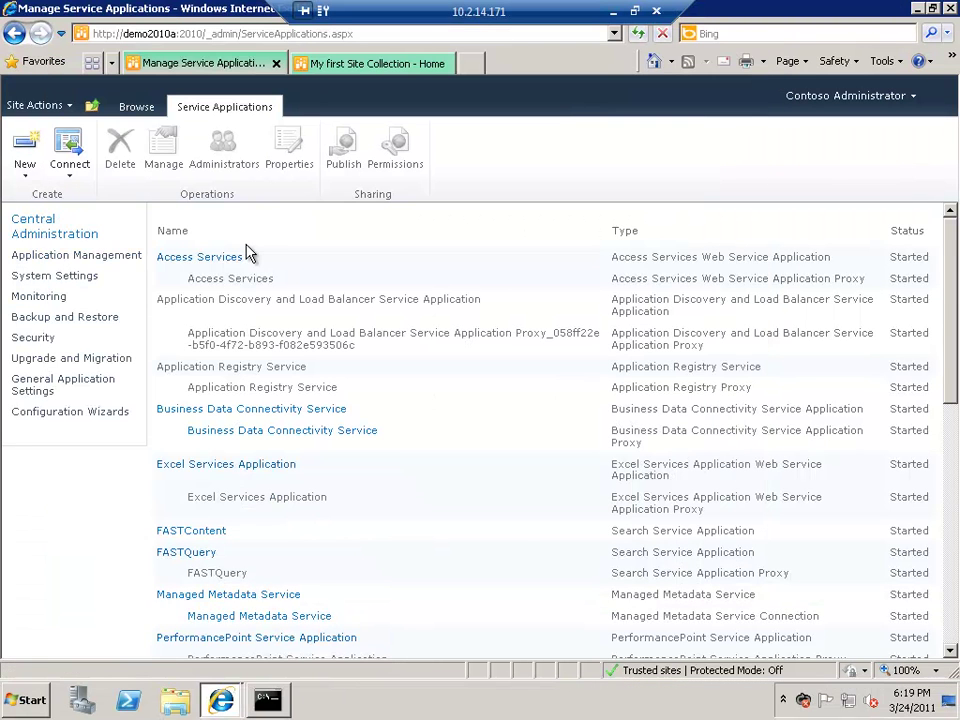
left_click(104, 258)
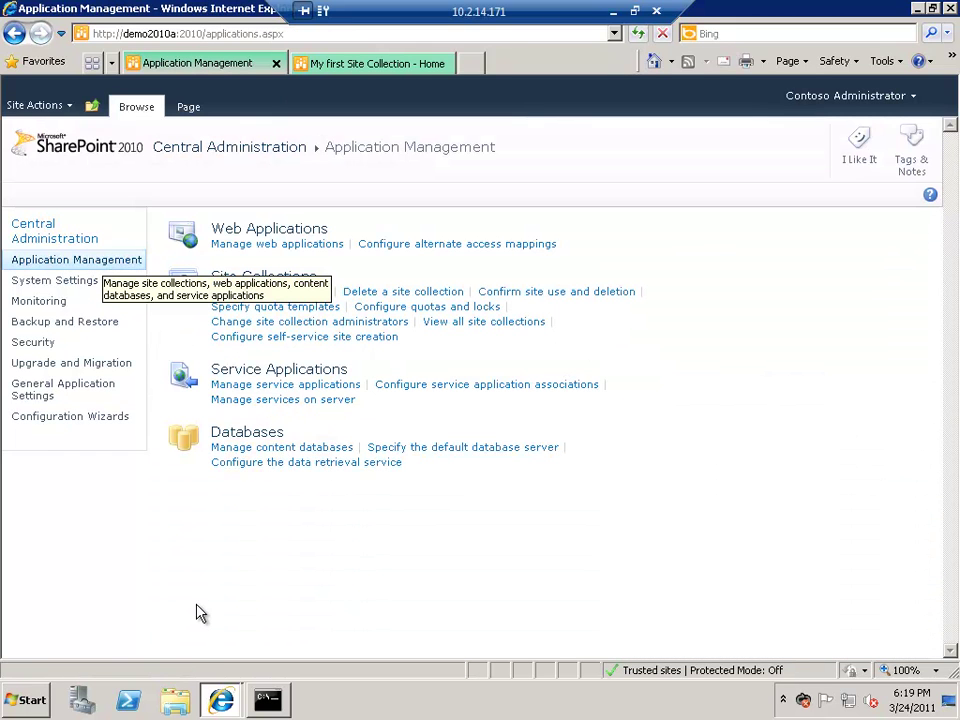
left_click(290, 294)
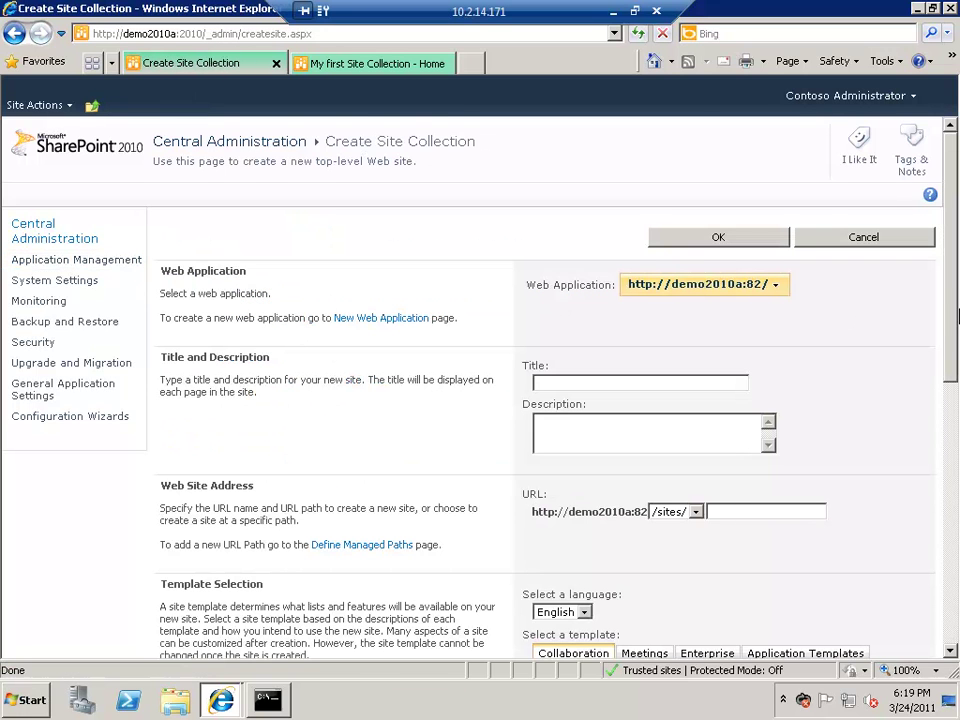
Examine the Template Selection section and the languages offered for the new site collection.
scroll(953, 472, "down", 3)
scroll(953, 490, "down", 3)
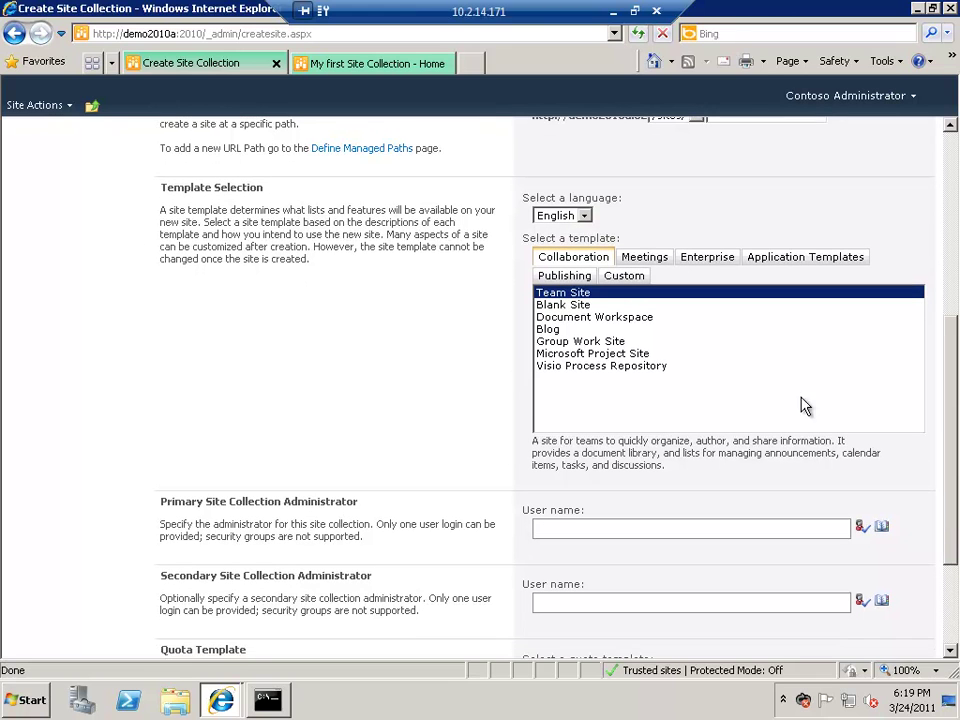
triple_click(251, 203)
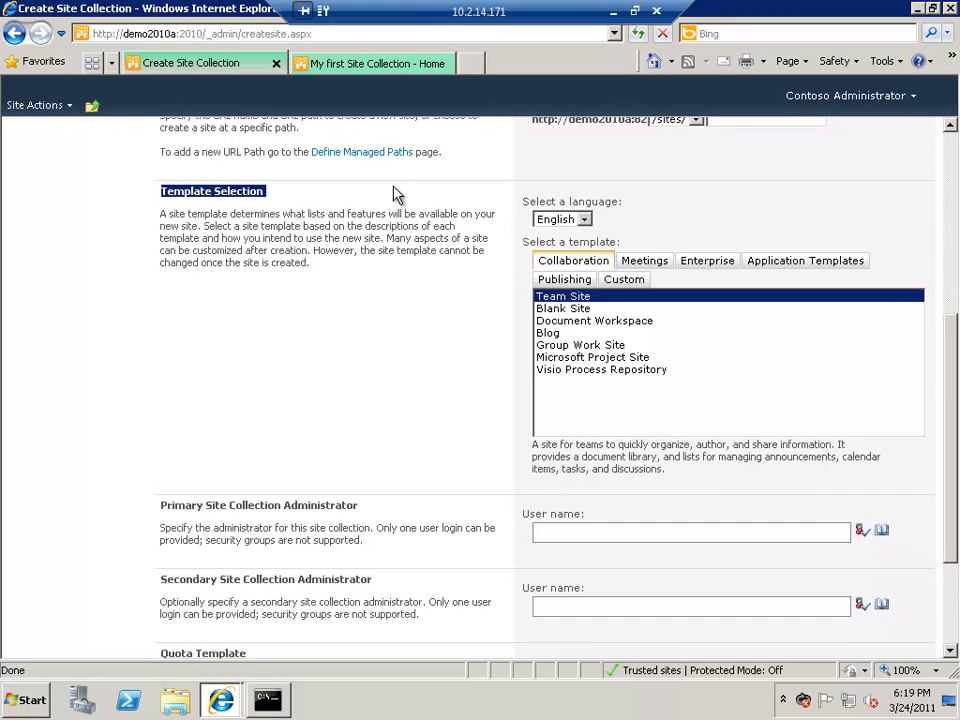
left_click(437, 289)
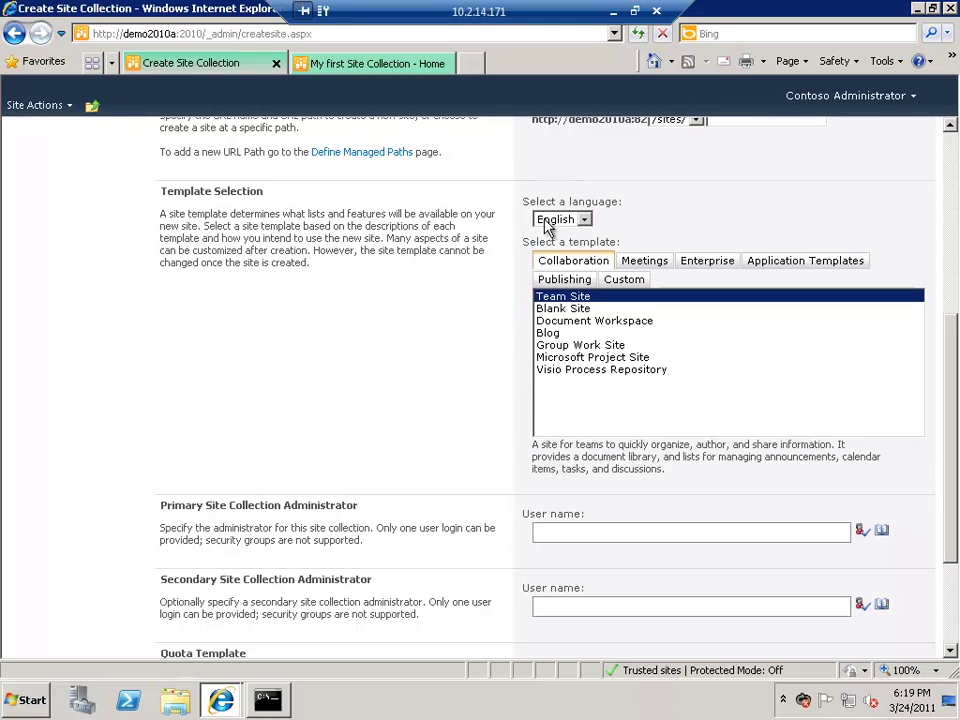
left_click(581, 222)
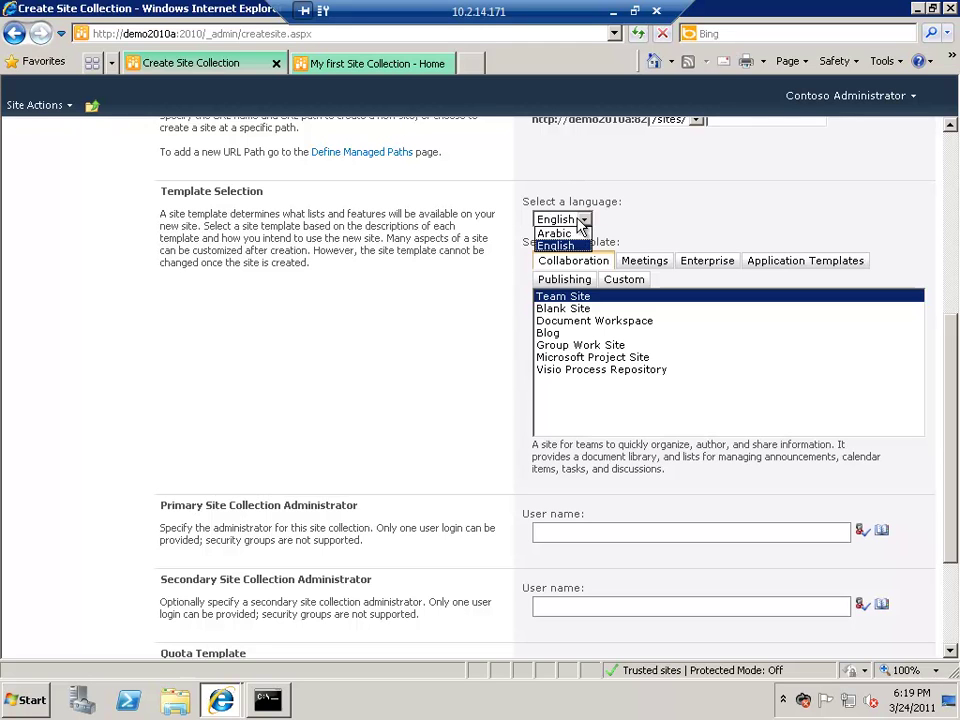
left_click(673, 222)
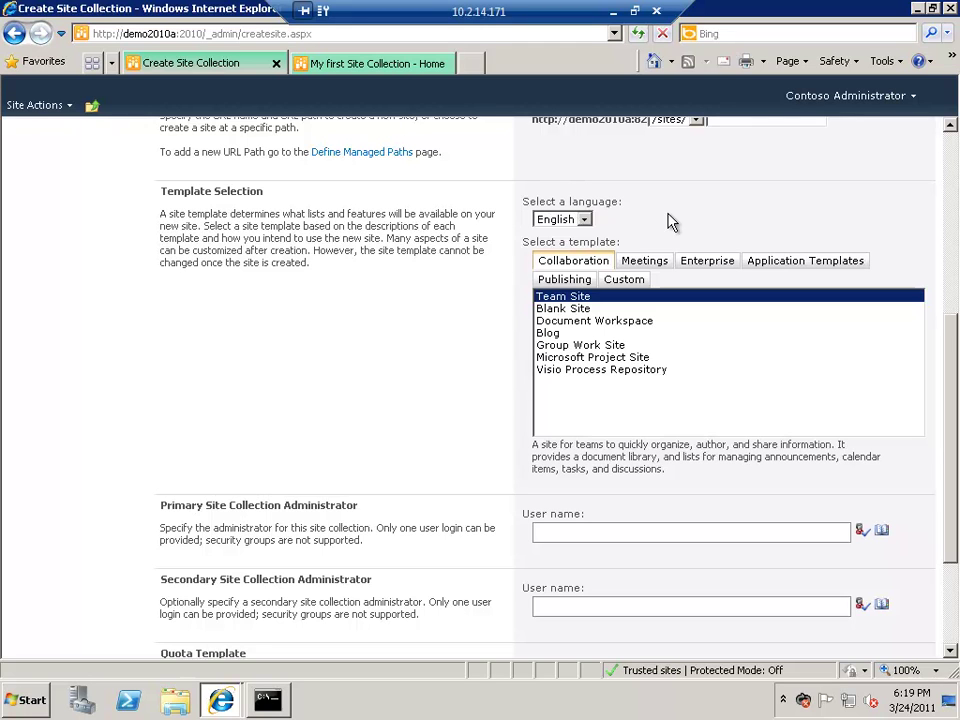
left_click(557, 220)
left_click(557, 222)
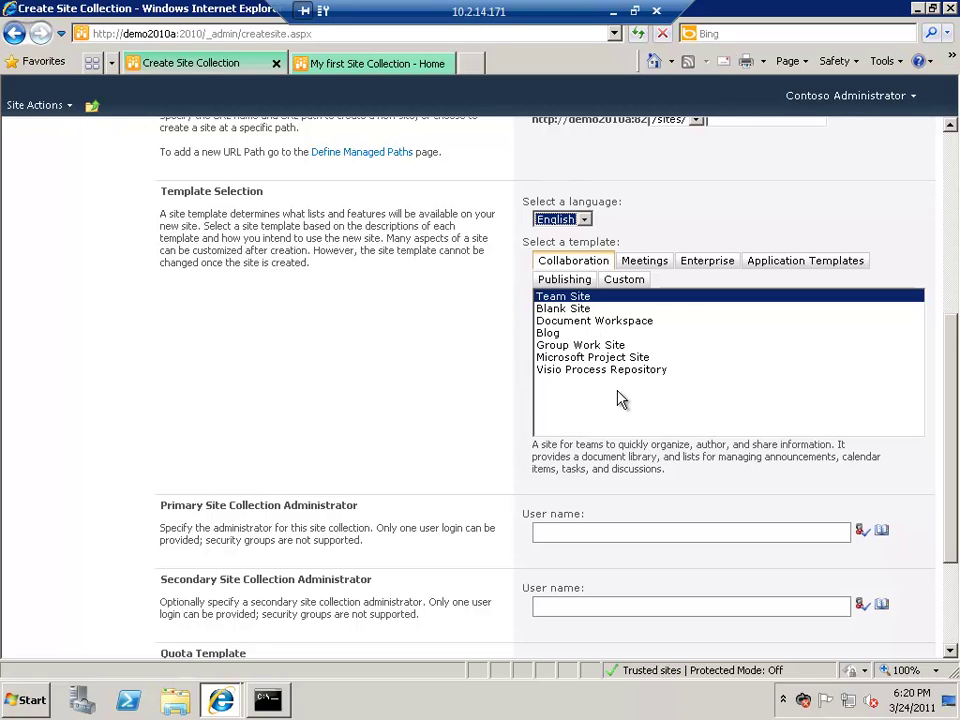
Review the descriptions of the Collaboration site templates from Team Site through Visio Process Repository.
left_click(588, 308)
left_click(583, 298)
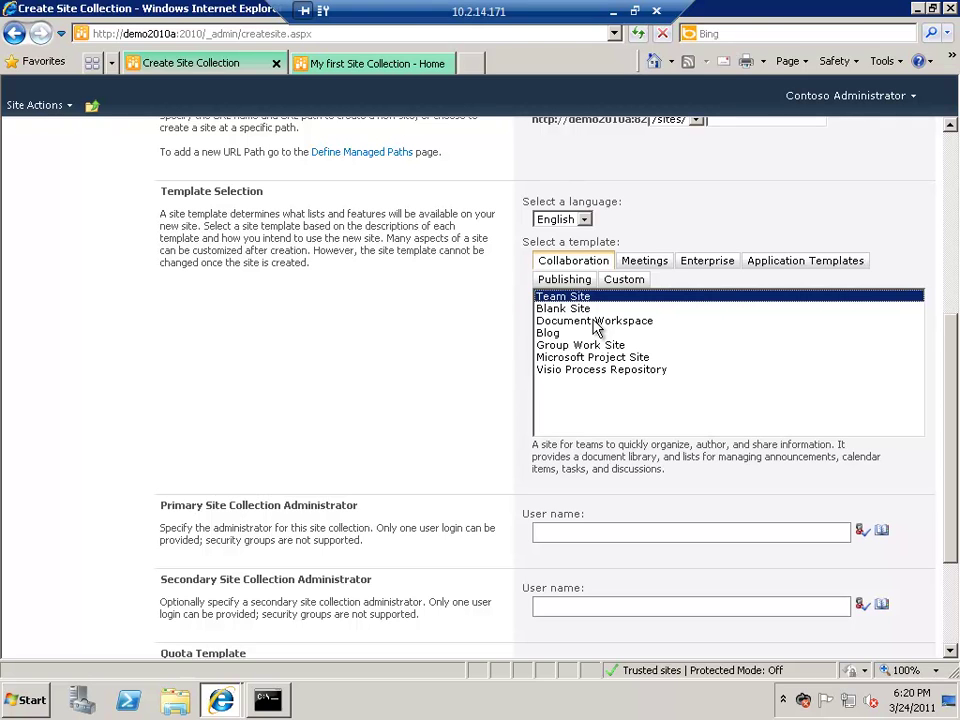
left_click(577, 311)
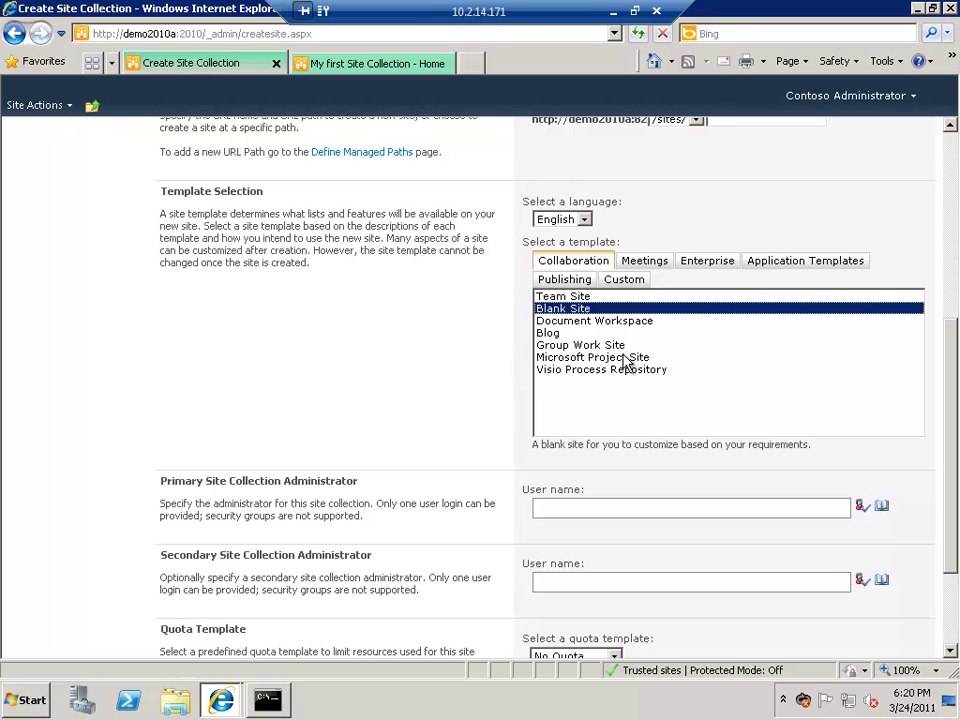
left_click(607, 323)
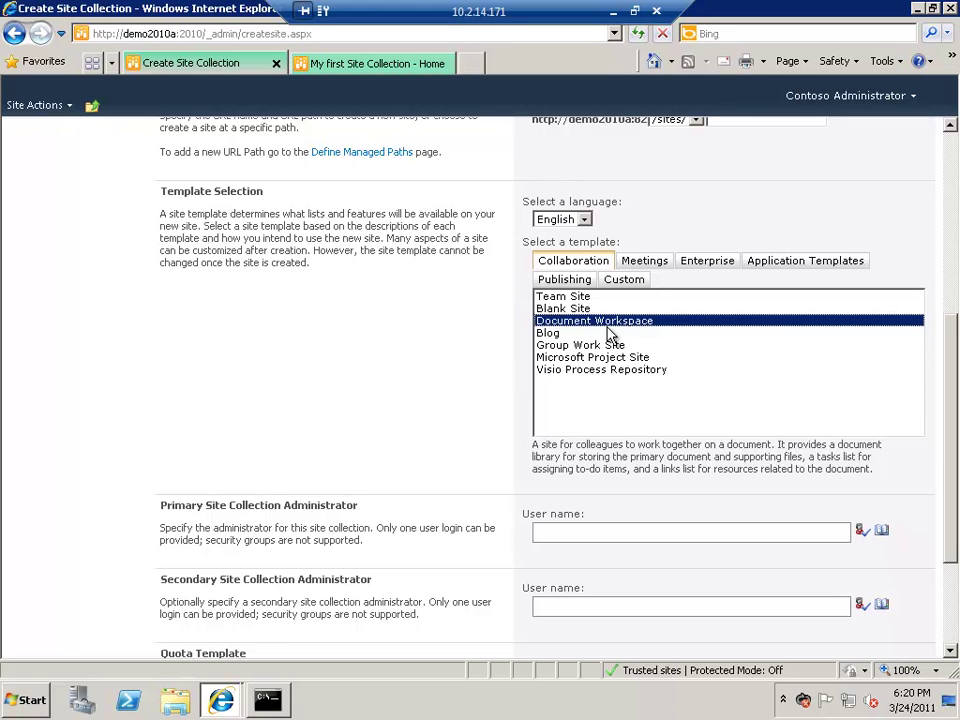
left_click(567, 336)
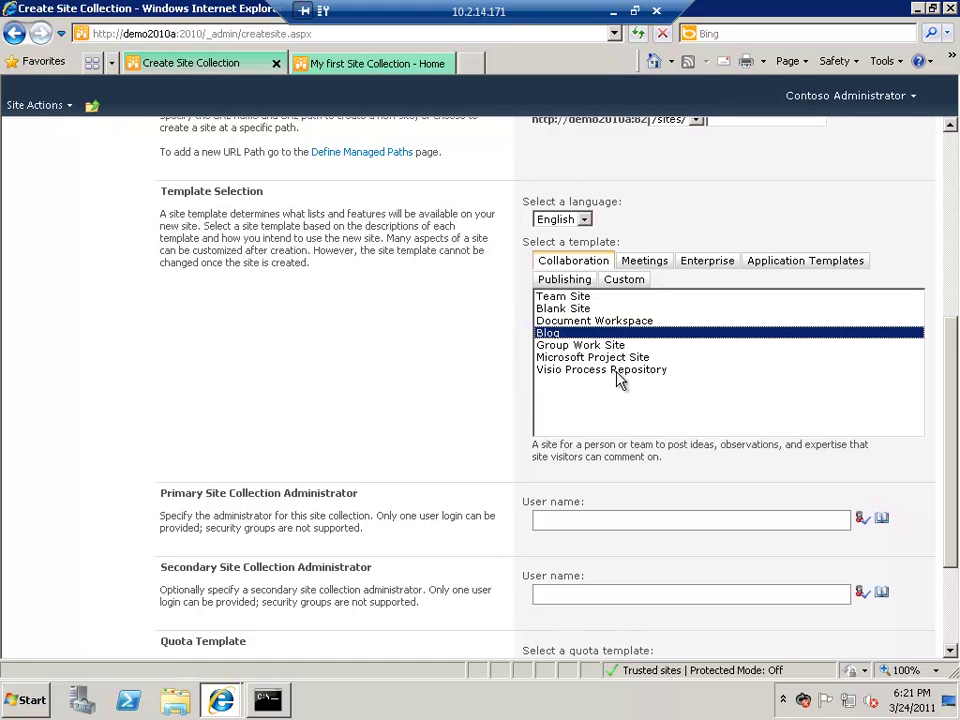
left_click(610, 346)
left_click(616, 359)
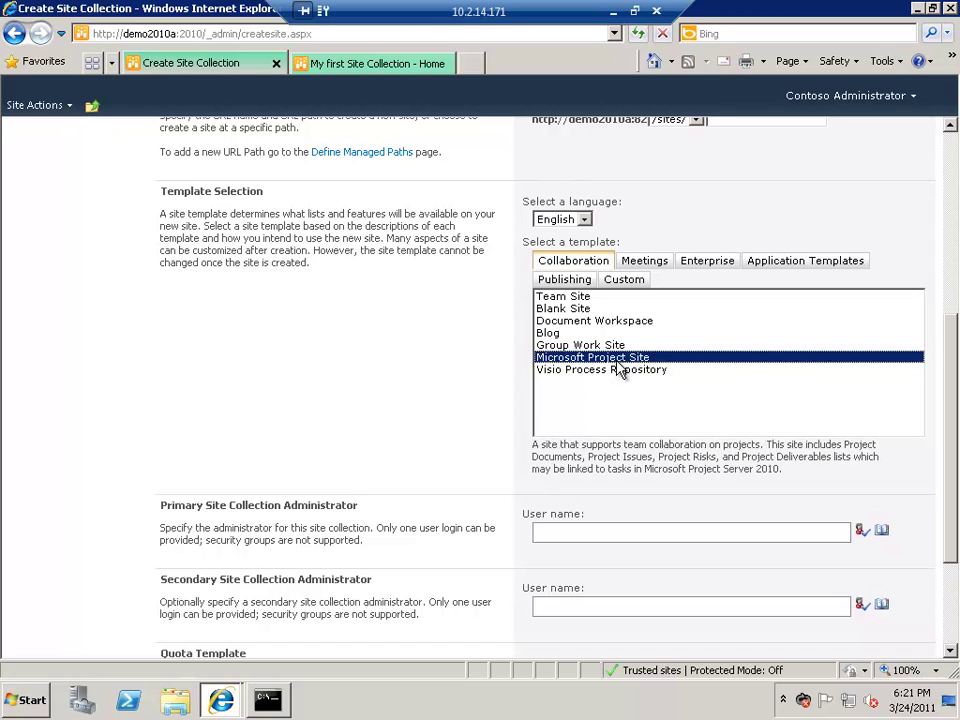
left_click(614, 370)
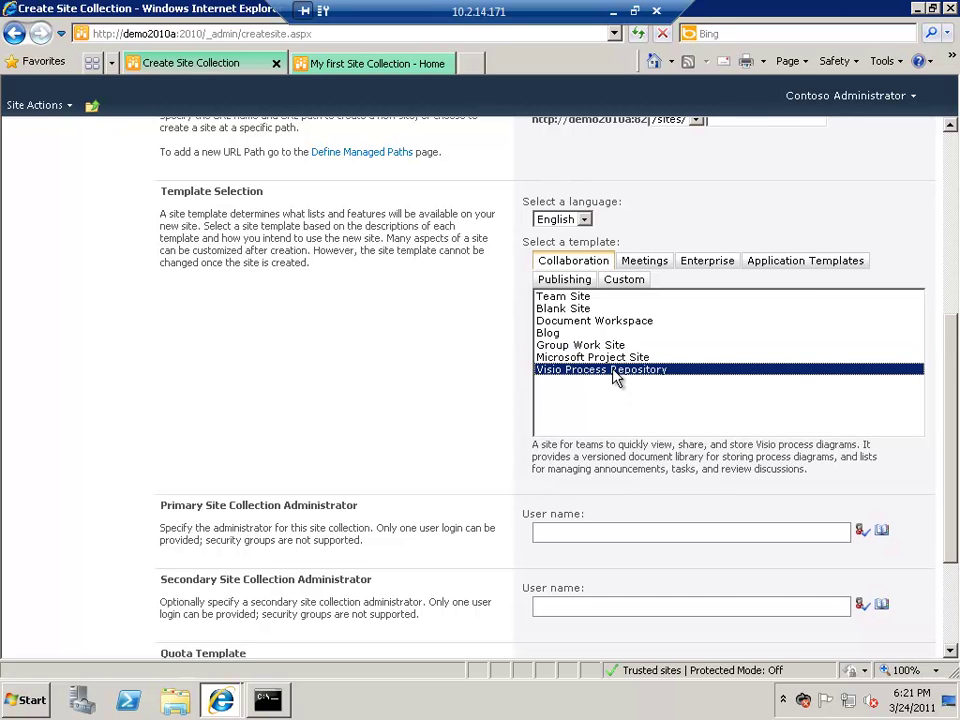
Review the Meetings templates through Multipage Meeting Workspace, and the templates in the Enterprise and Application Templates categories.
left_click(646, 263)
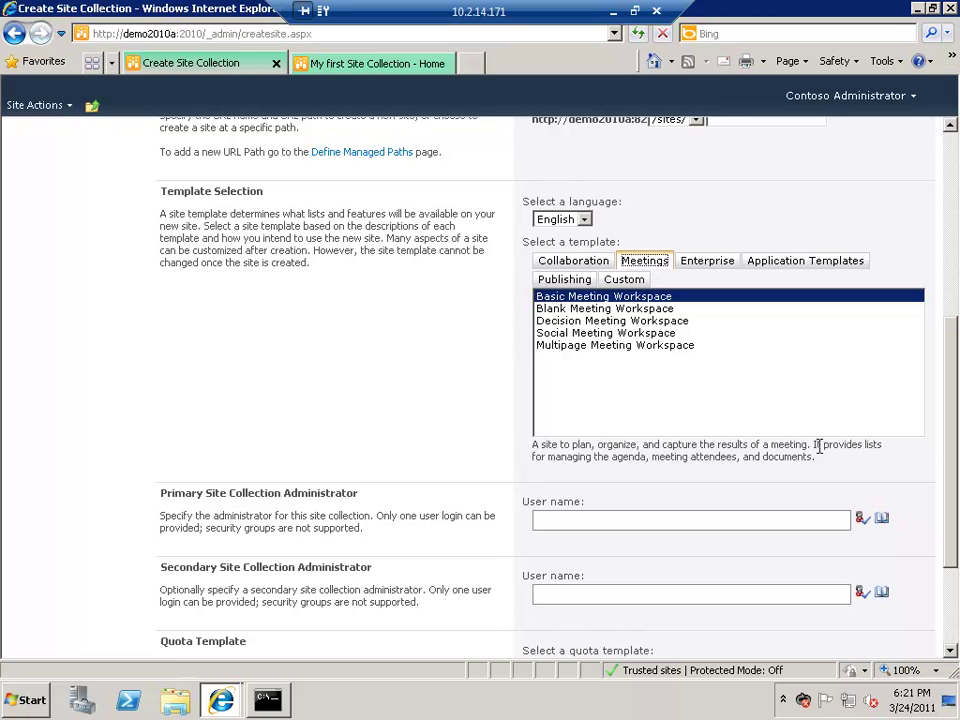
left_click(668, 312)
key("Down")
key("Down")
key("Down")
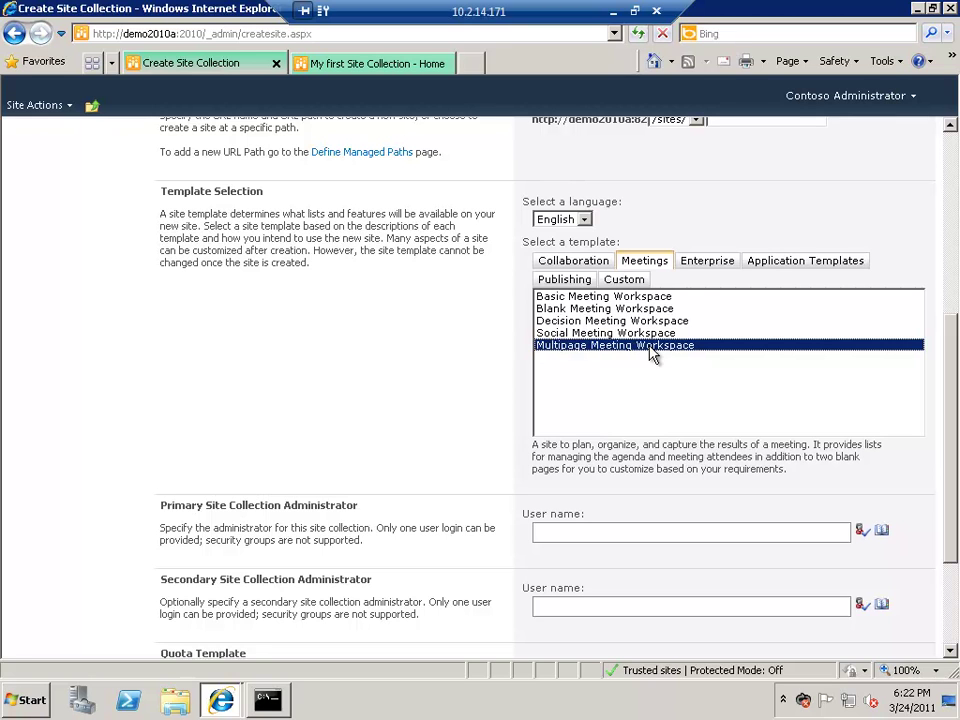
left_click(712, 264)
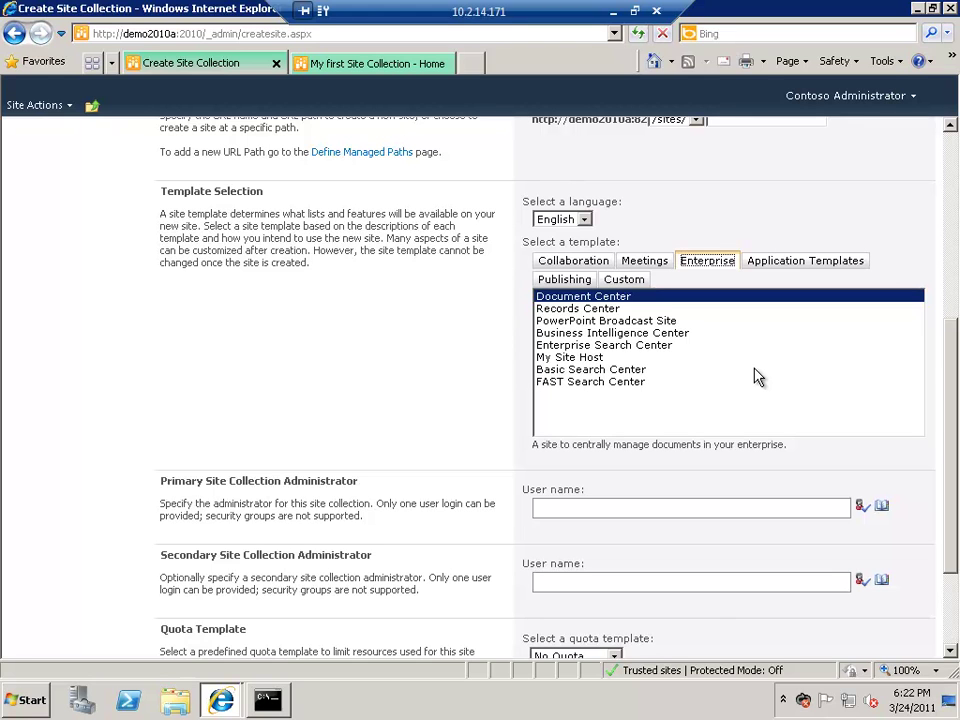
left_click(804, 263)
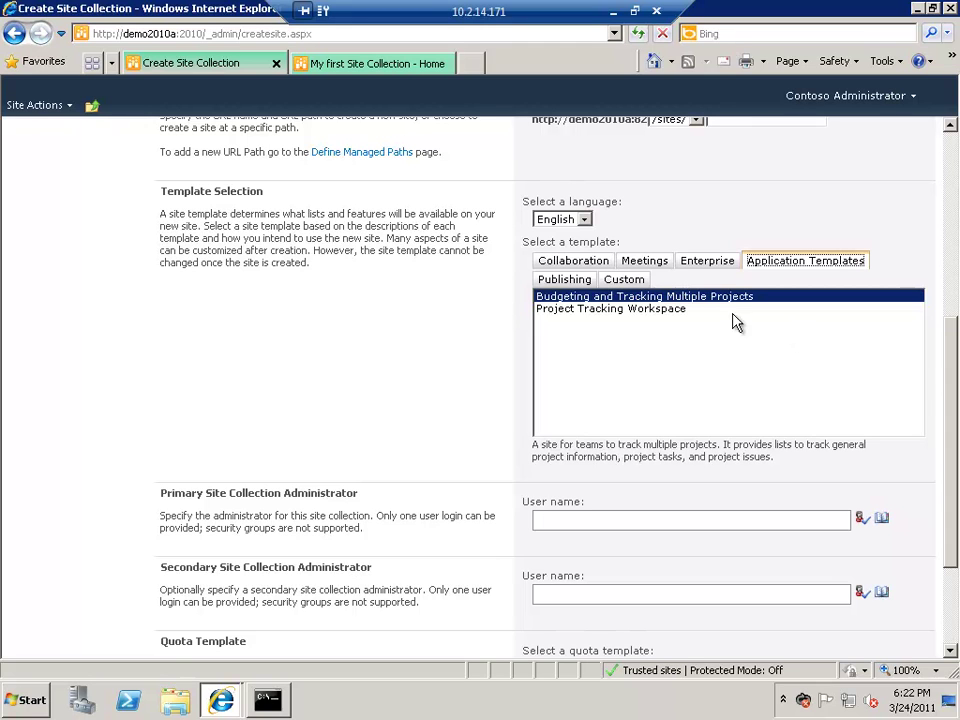
Choose the Publishing Portal template from the Publishing category and title the site collection Company Web Site.
left_click(565, 282)
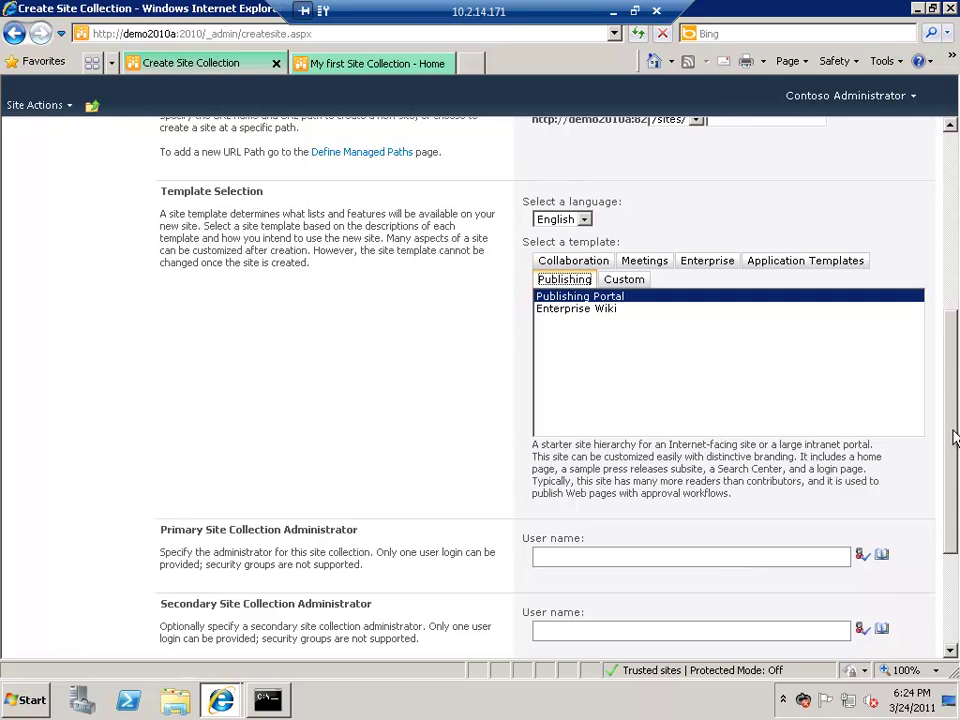
scroll(954, 439, "up", 5)
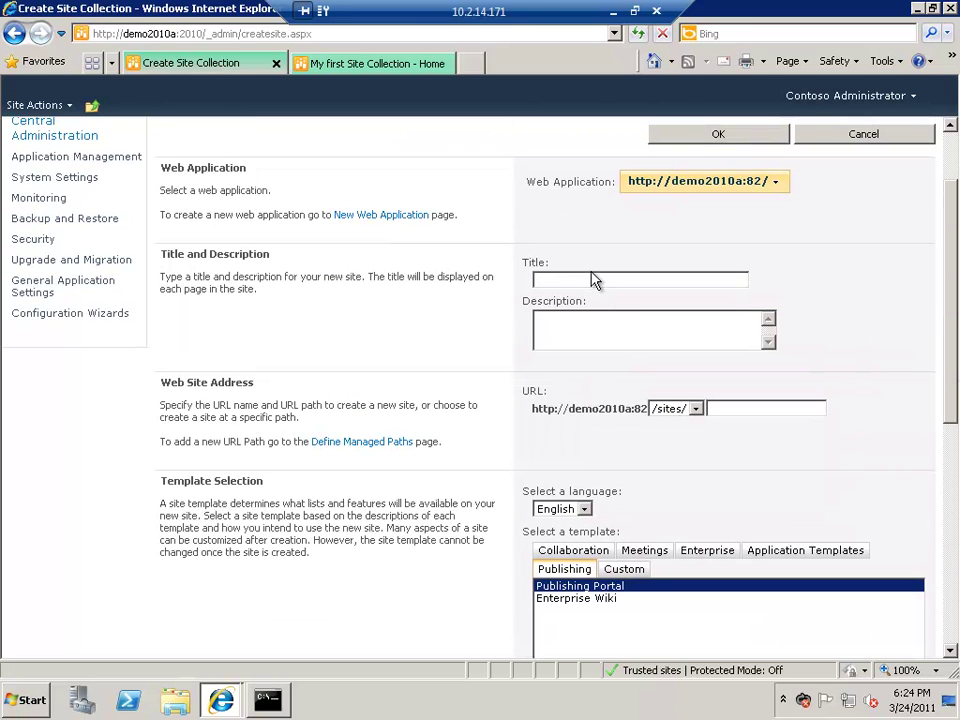
left_click(619, 280)
key("ctrl+a")
type("Company Web Site")
key("Tab")
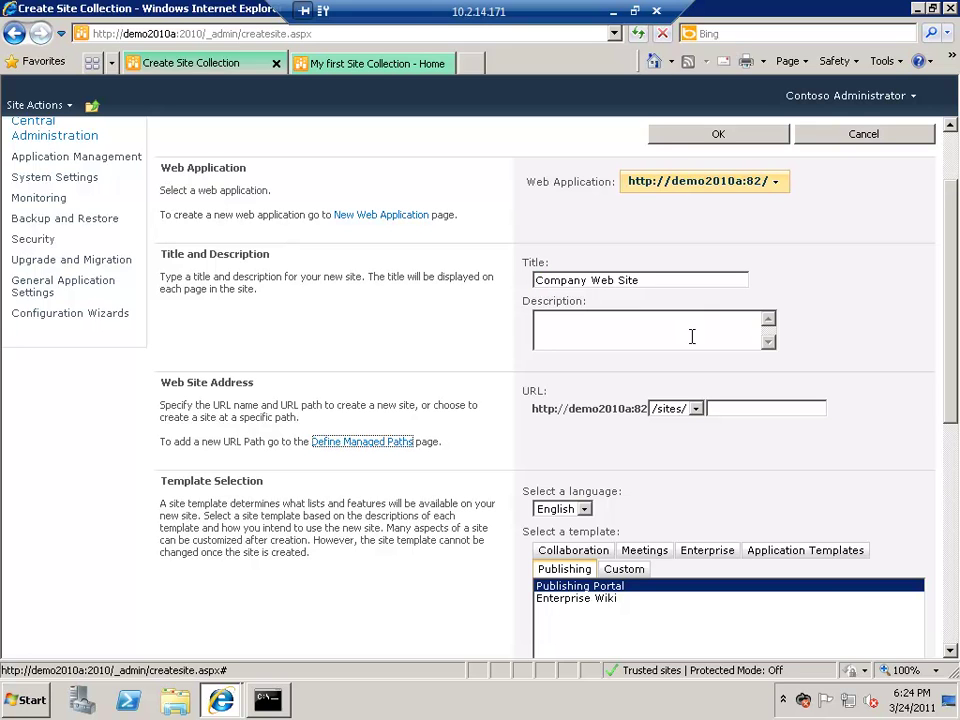
key("Tab")
Set the web site address's site name to Compnay, keeping the /sites/ managed path.
left_click(741, 408)
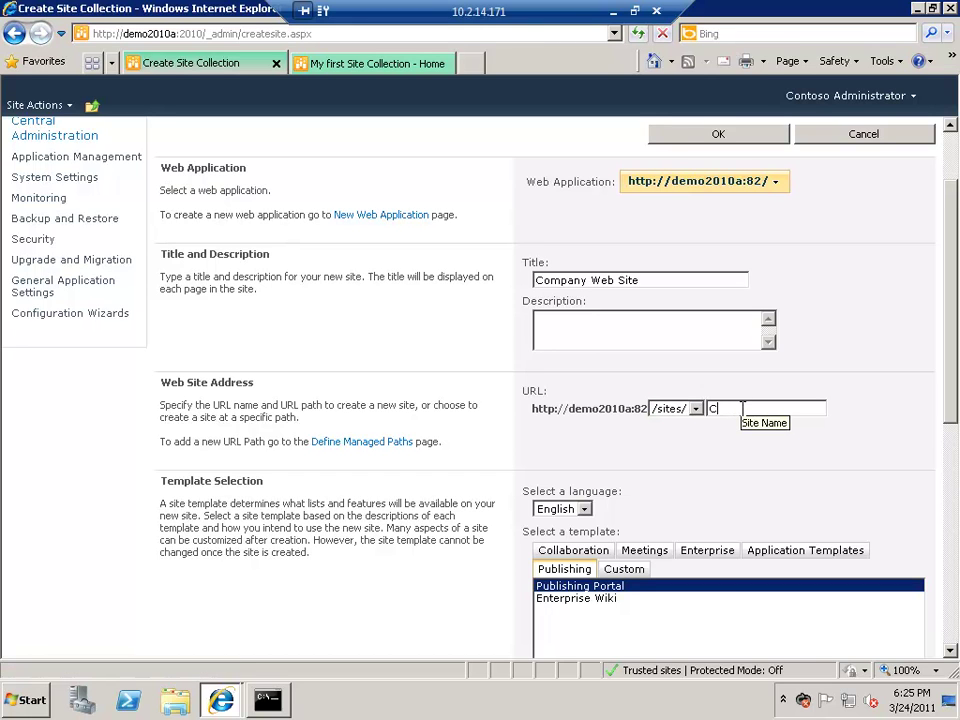
type("Company")
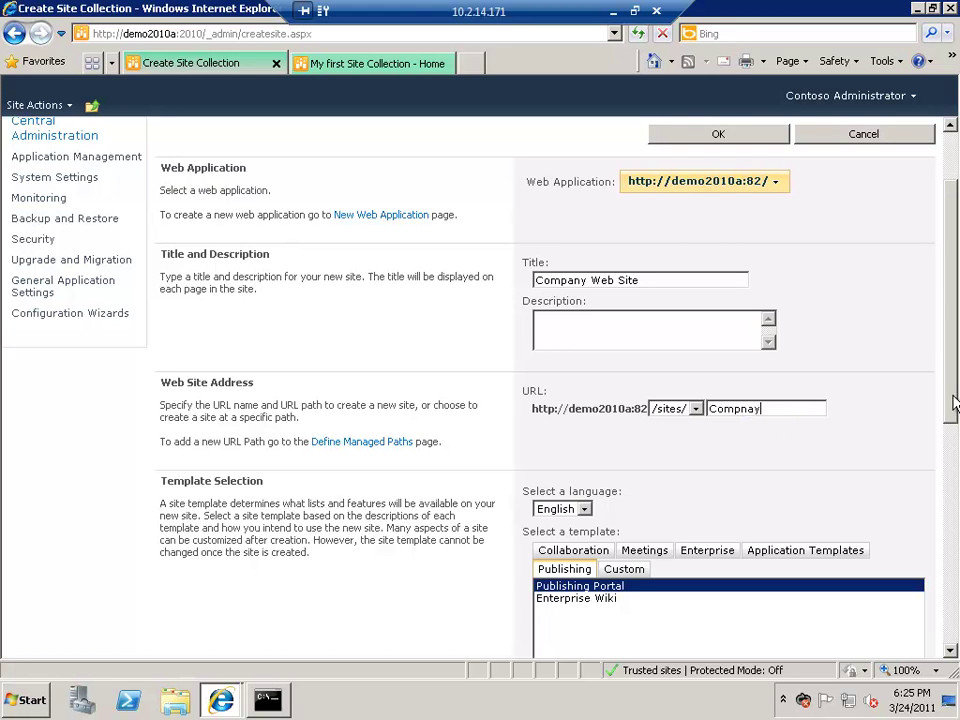
scroll(715, 393, "down", 3)
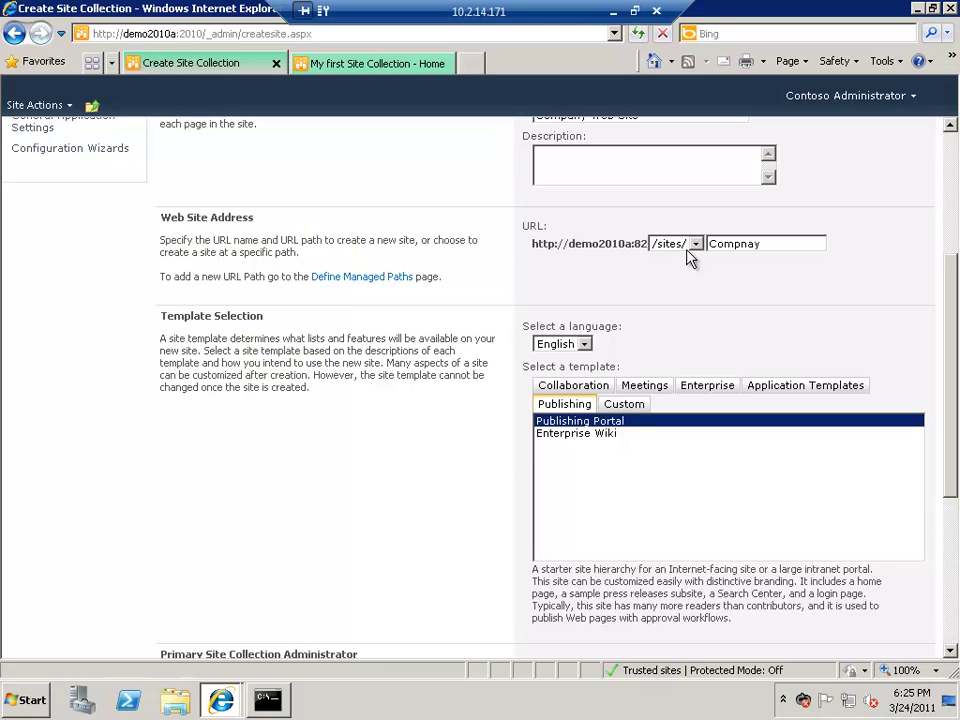
left_click(690, 254)
left_click(686, 251)
Assign administrator as the primary site collection administrator, resolve the account name, and submit the form to create the site collection.
left_click_drag(951, 328, 949, 349)
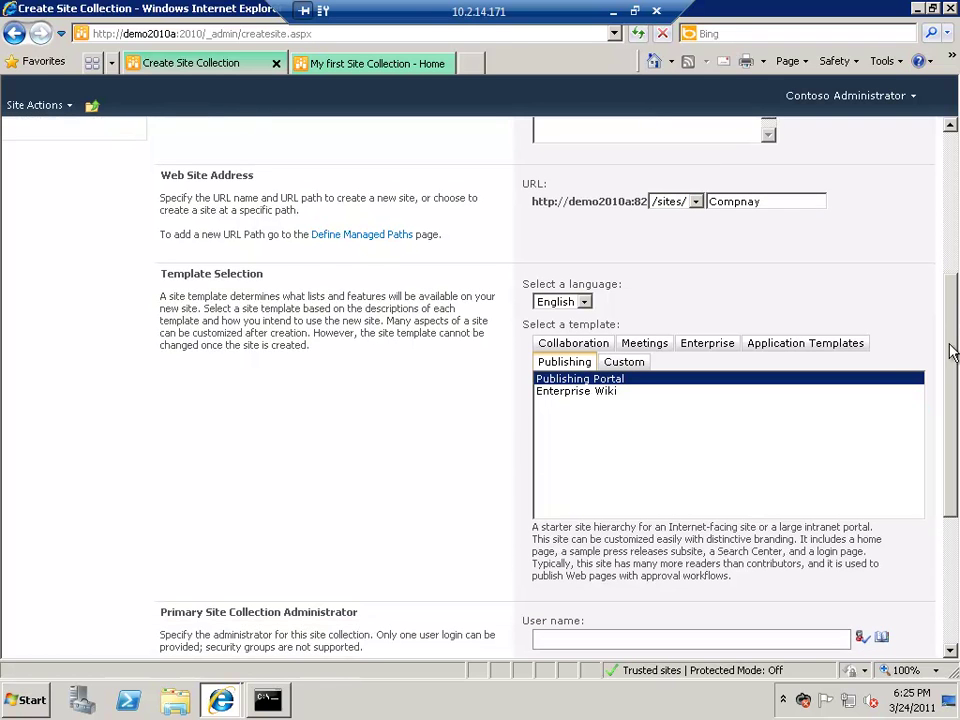
scroll(671, 527, "down", 3)
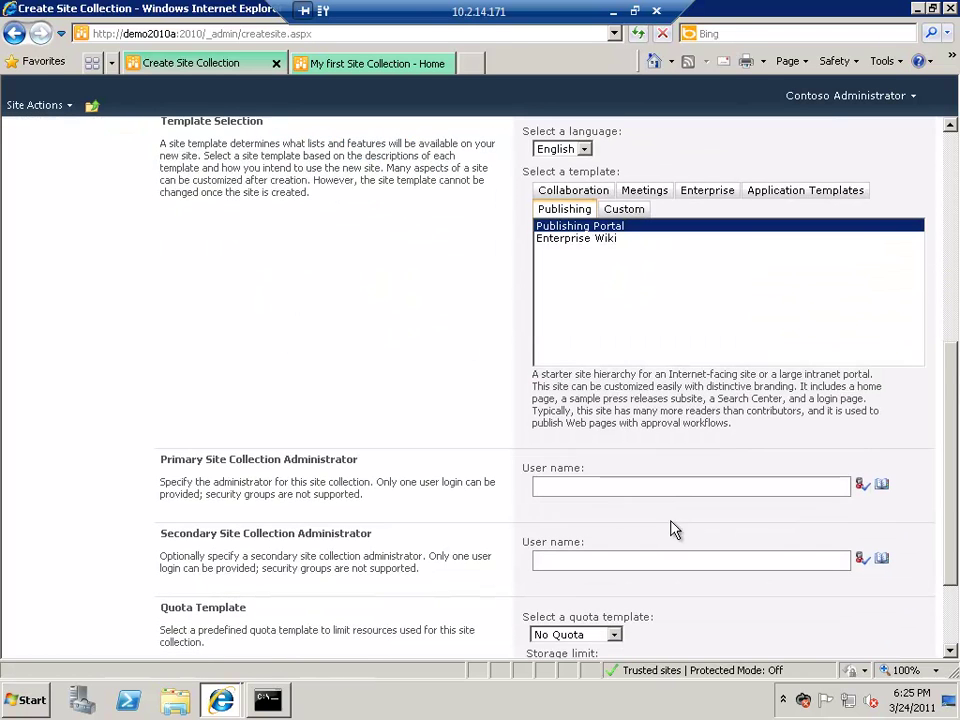
left_click(663, 491)
type("administrator")
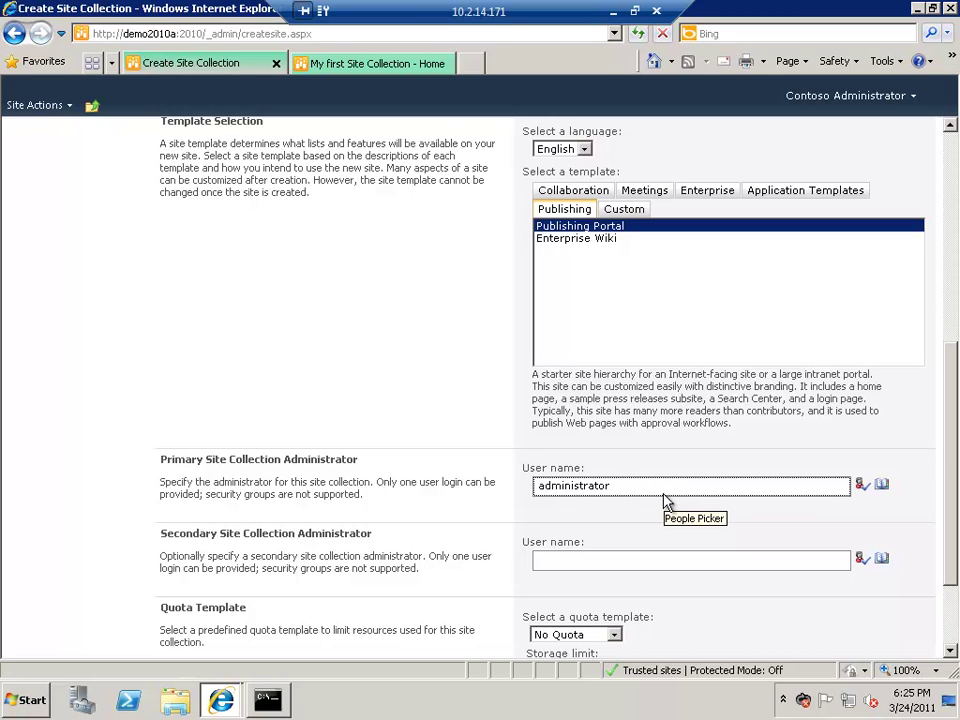
key("ctrl+k")
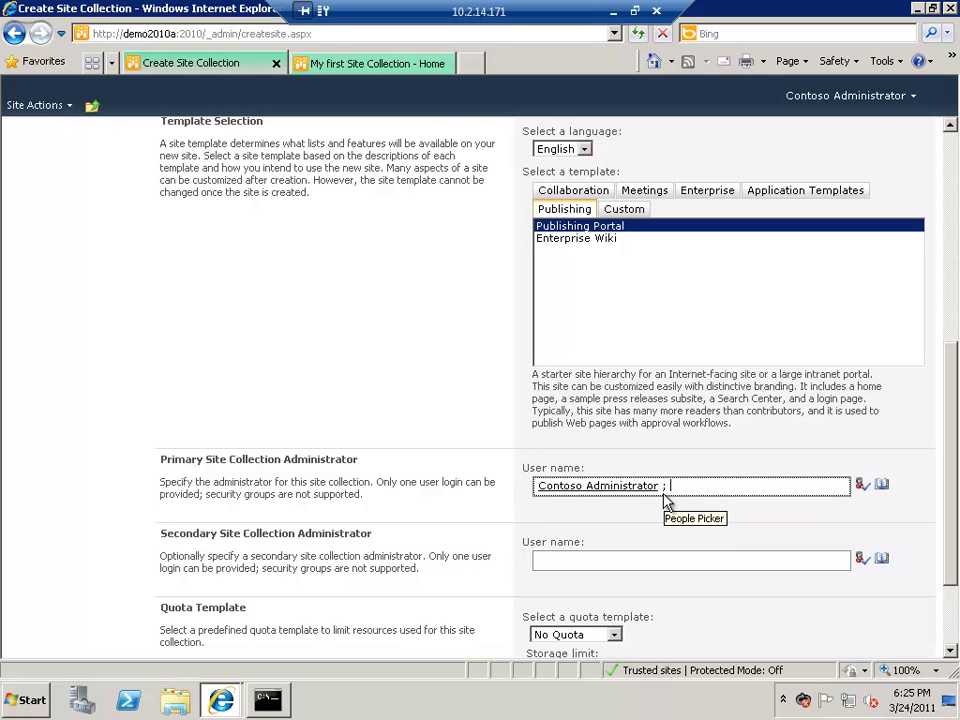
left_click_drag(956, 587, 955, 645)
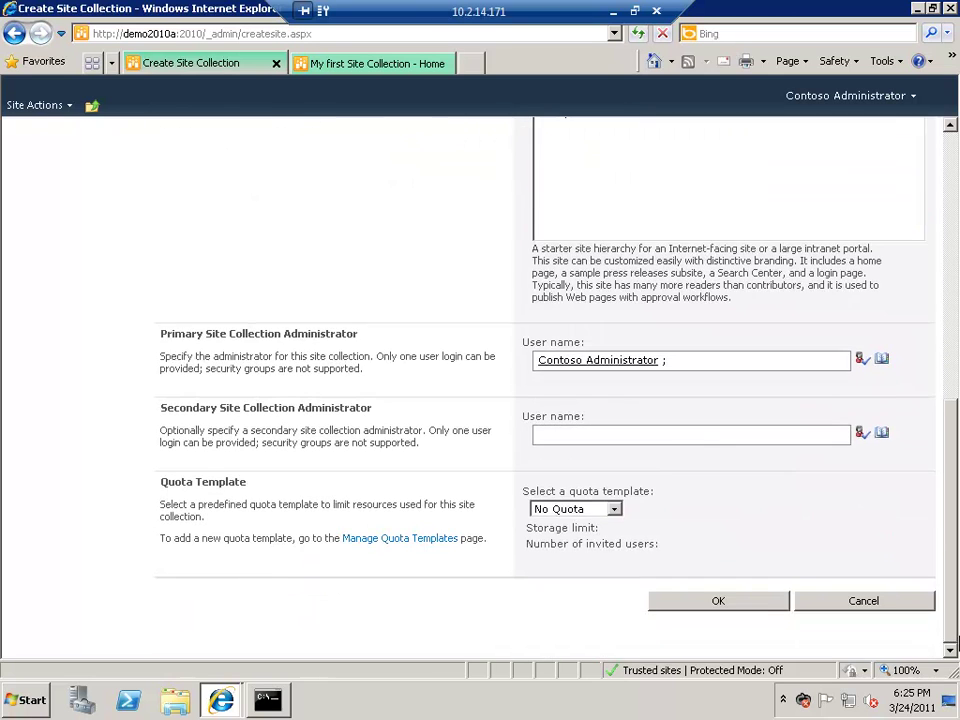
left_click(779, 604)
left_click_drag(955, 470, 955, 254)
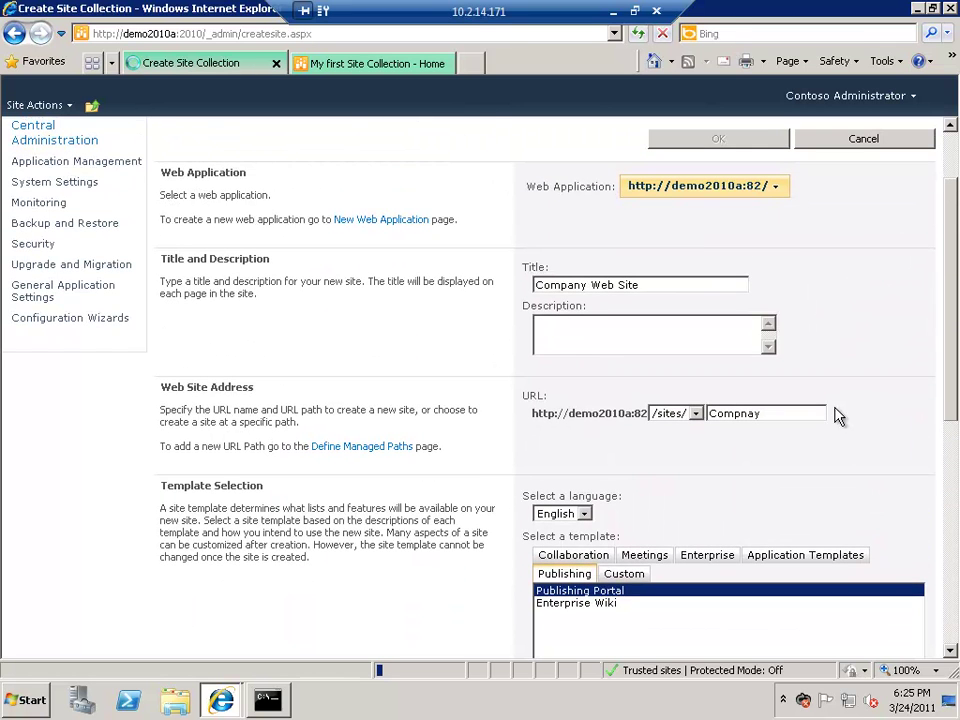
left_click(694, 414)
left_click(690, 427)
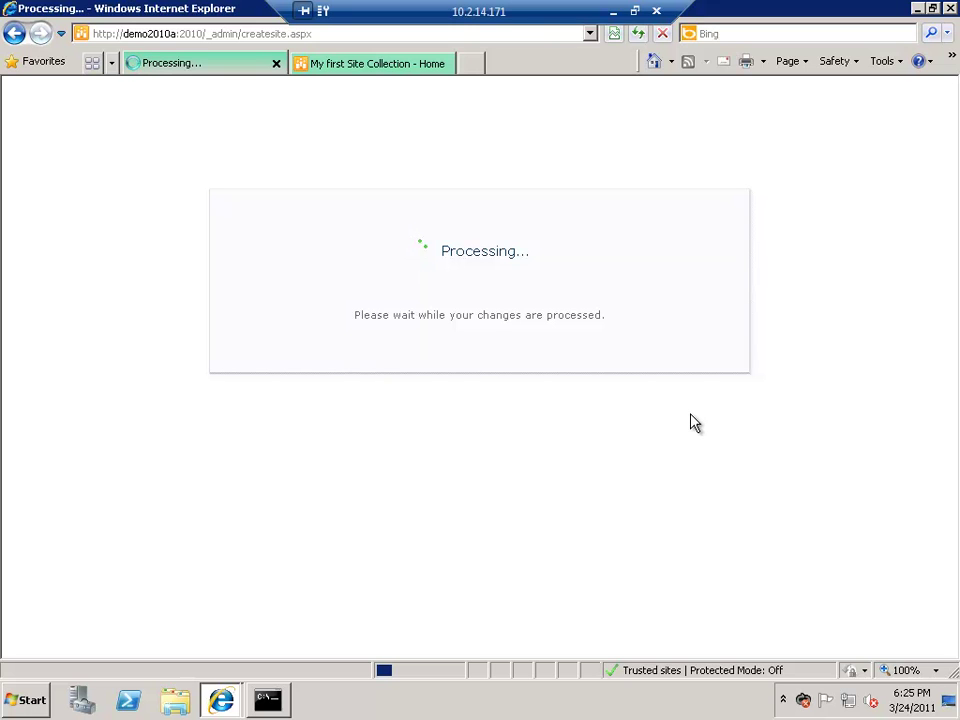
left_click(613, 11)
key("alt+Tab")
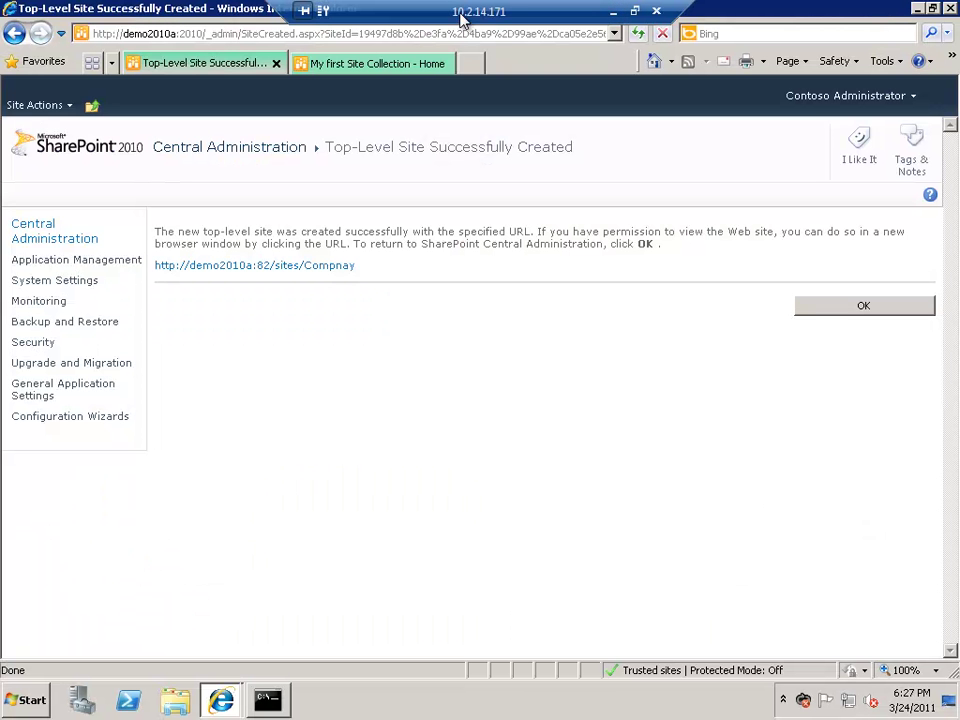
Open the newly created Compnay site's link in a new browser tab.
right_click(322, 268)
left_click(372, 291)
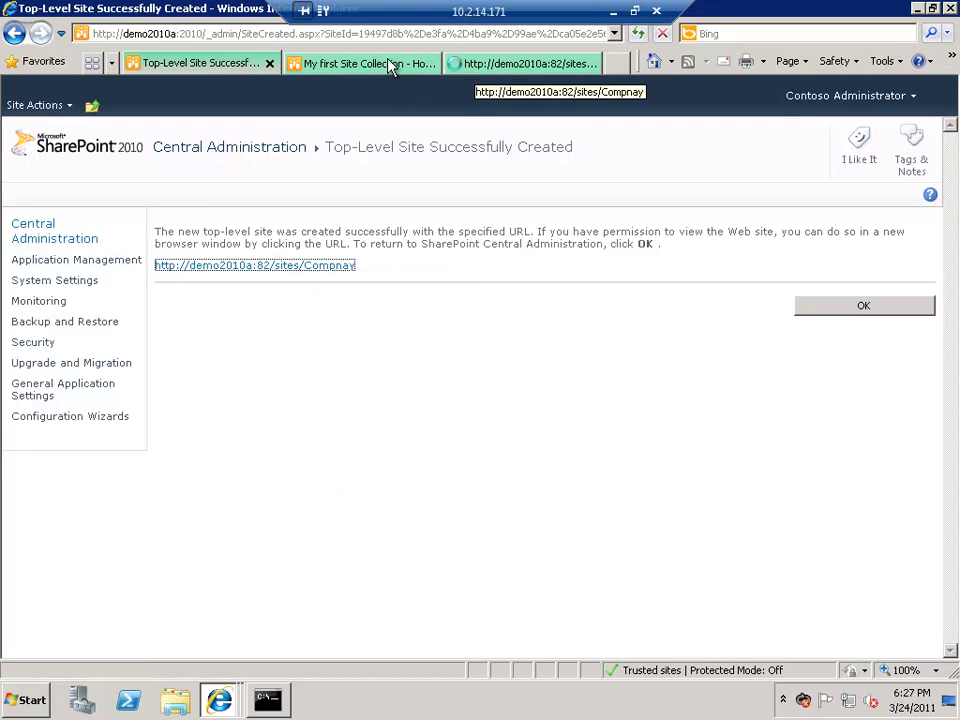
Compare the home page of the new Compnay publishing site with the My first Site Collection home page.
left_click(503, 66)
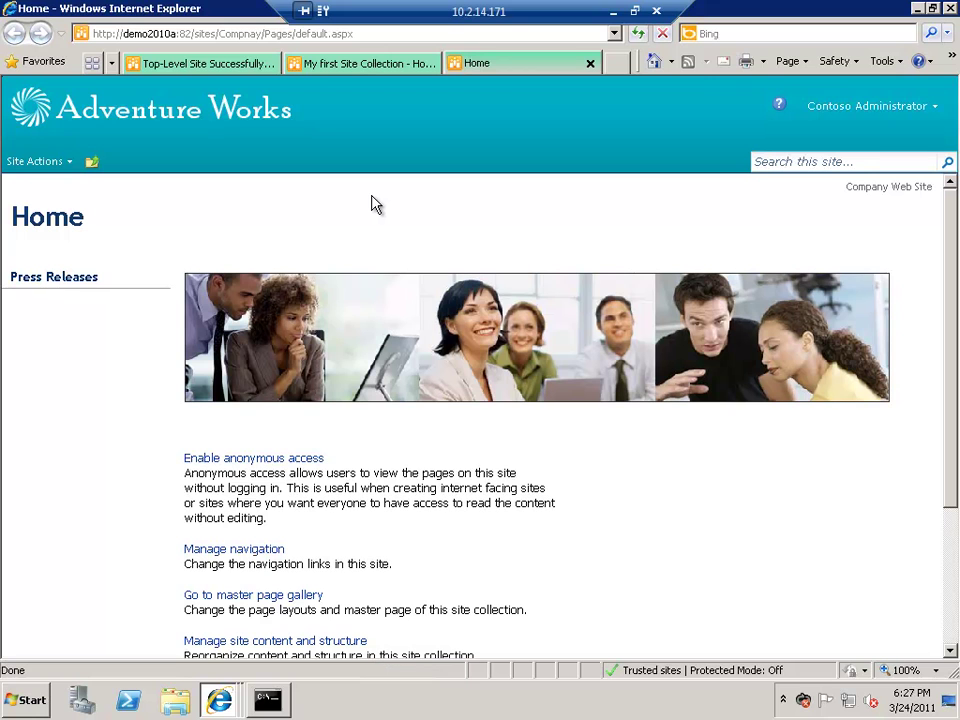
left_click(366, 68)
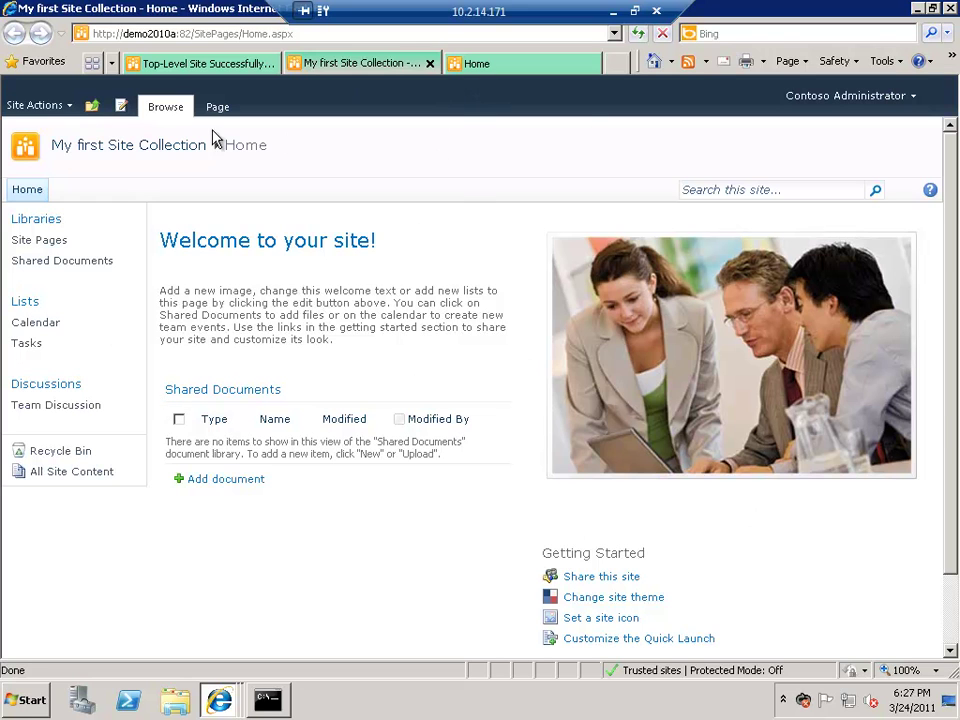
left_click(948, 651)
left_click_drag(943, 645, 933, 431)
left_click(551, 63)
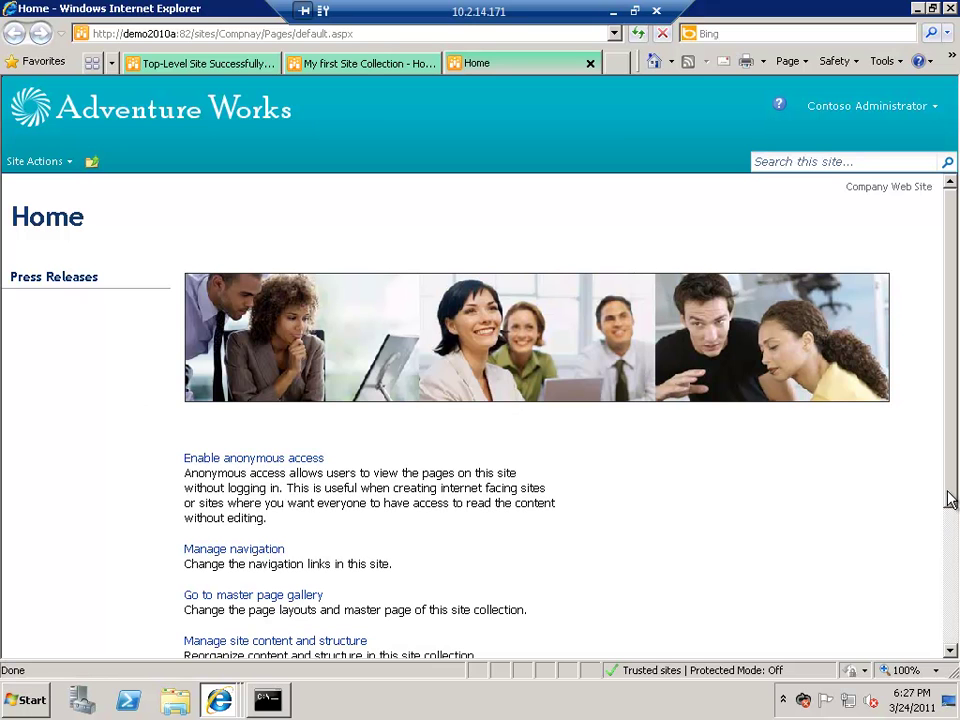
mouse_move(945, 292)
left_mouse_down()
mouse_move(943, 418)
mouse_move(943, 291)
left_mouse_up()
Compare the site actions offered on the Compnay publishing site with those on My first Site Collection.
left_click(38, 162)
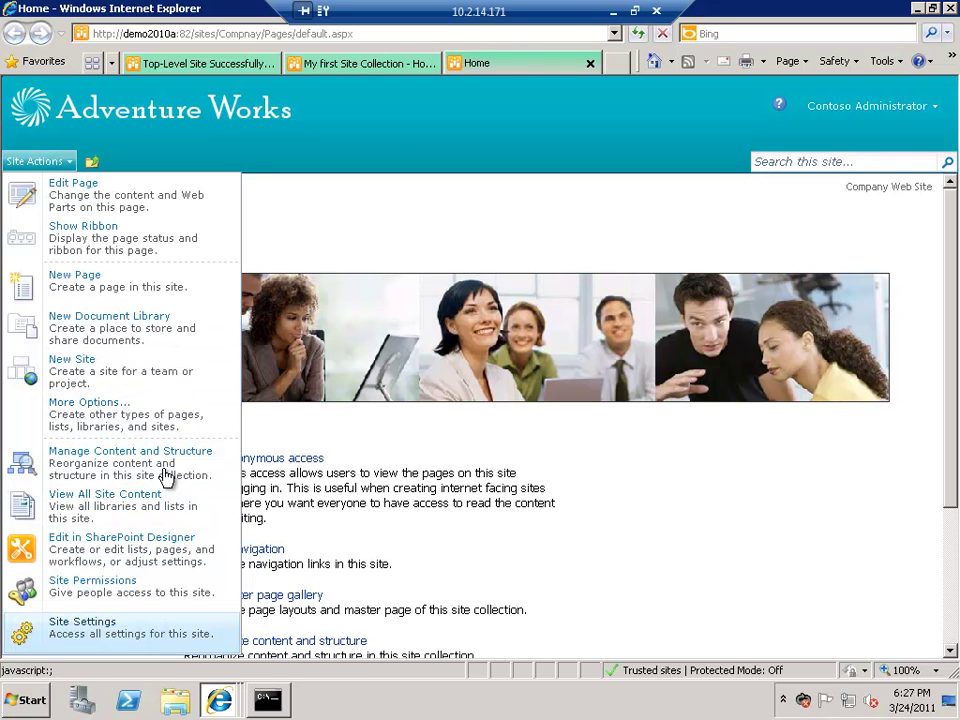
left_click(367, 64)
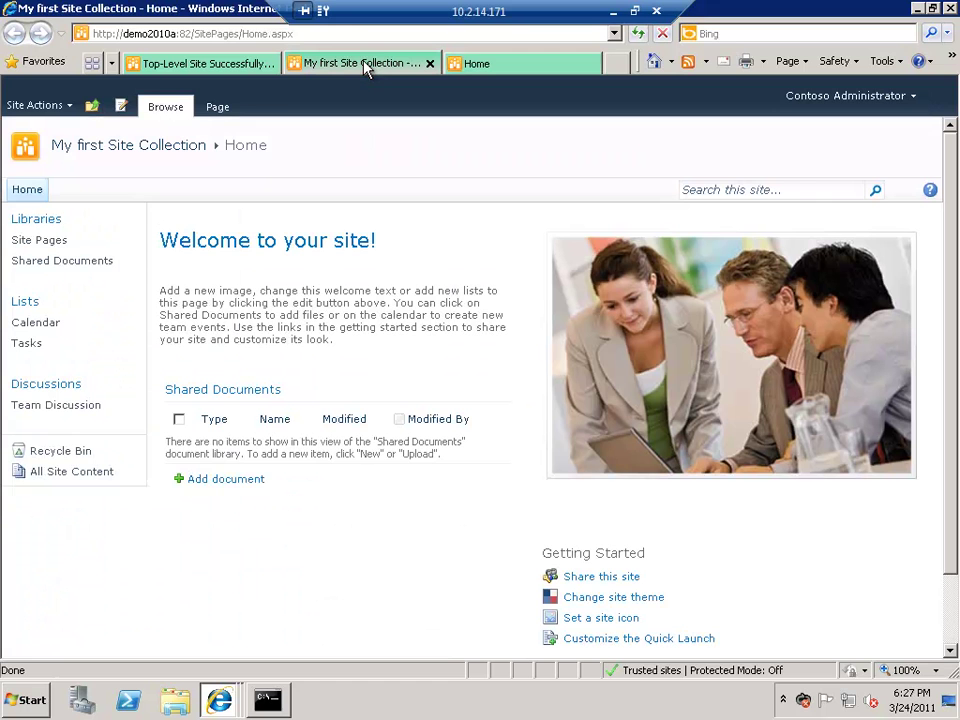
left_click(19, 107)
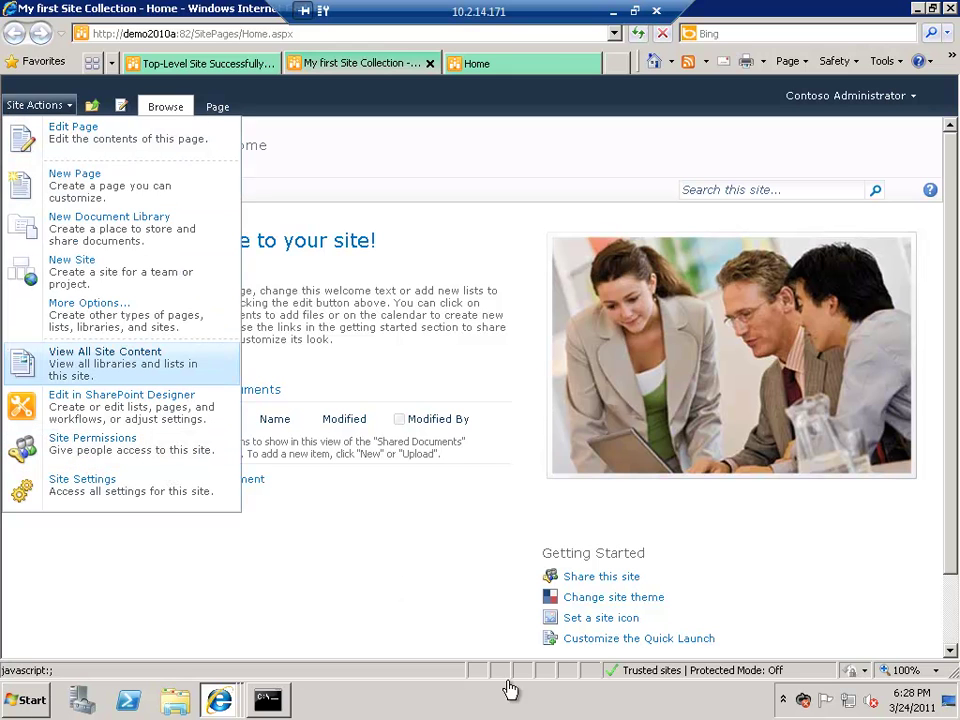
left_click(446, 600)
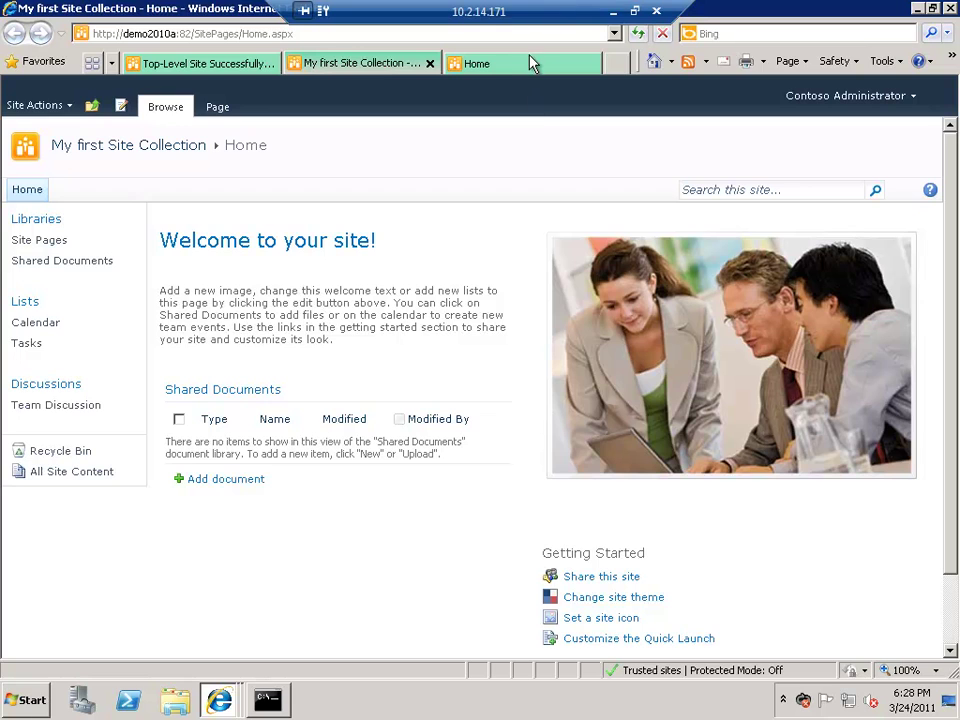
left_click(525, 66)
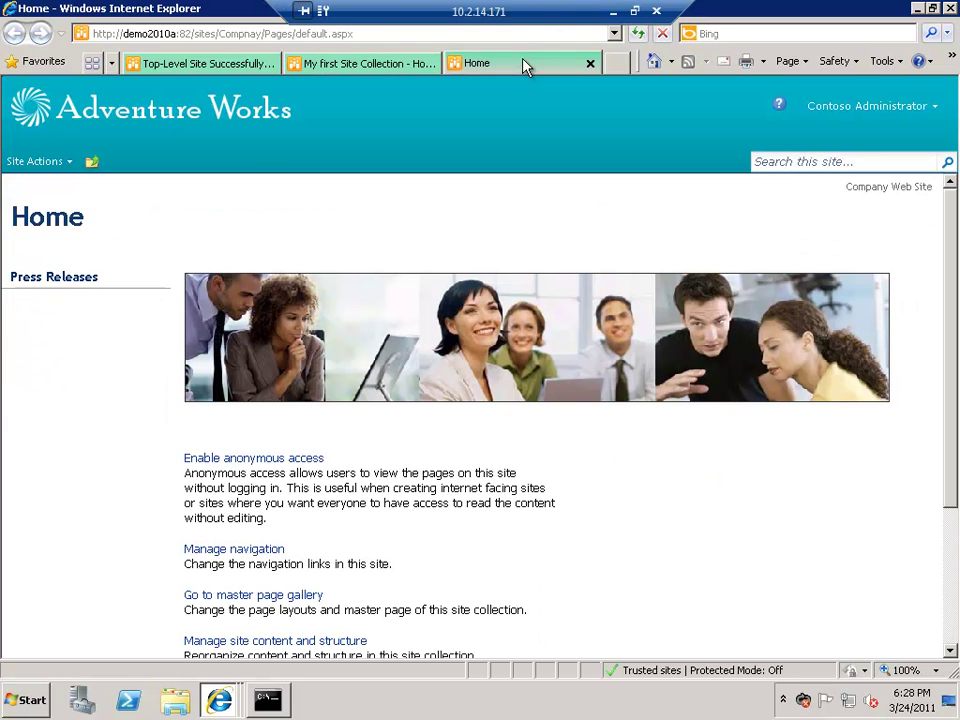
Review the list templates that can be created from All Site Content in My first Site Collection, and close the Create dialog.
left_click(407, 62)
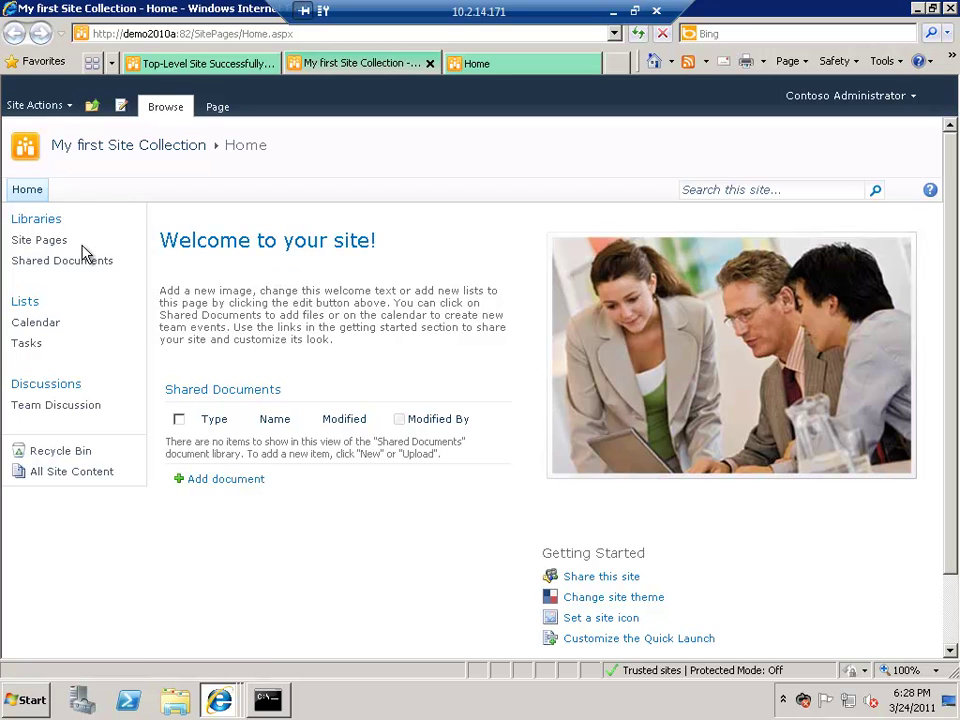
left_click(76, 474)
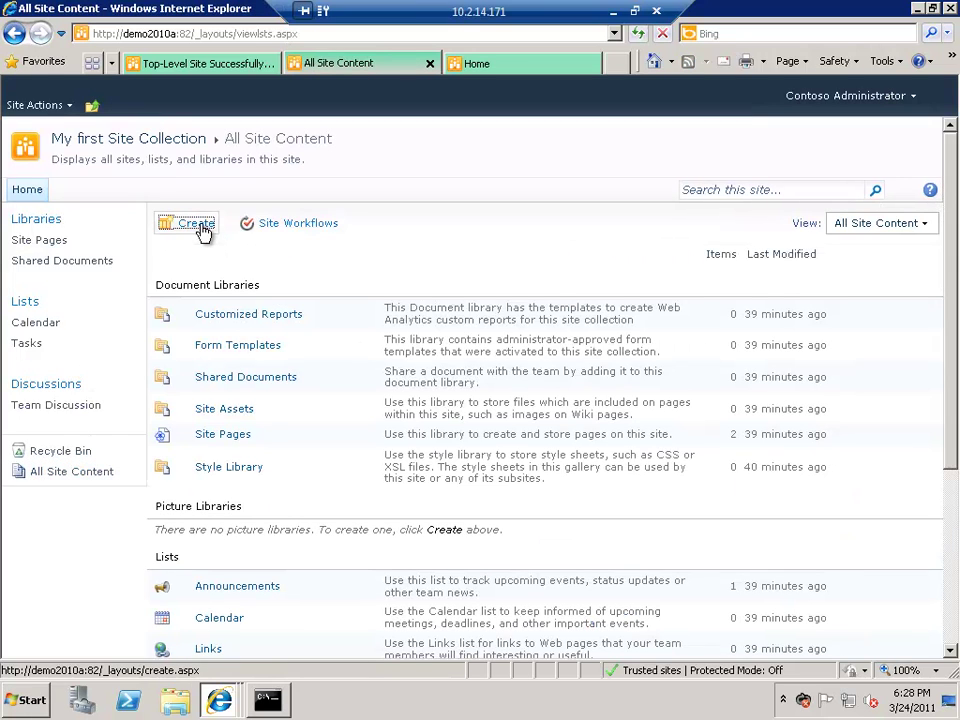
left_click(196, 224)
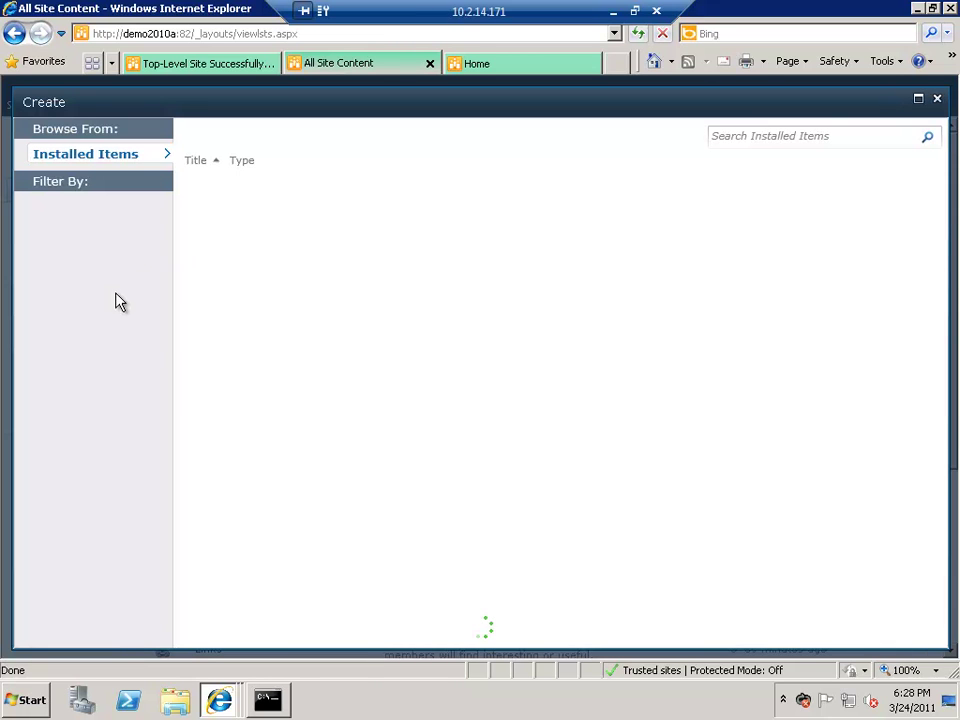
left_click(43, 249)
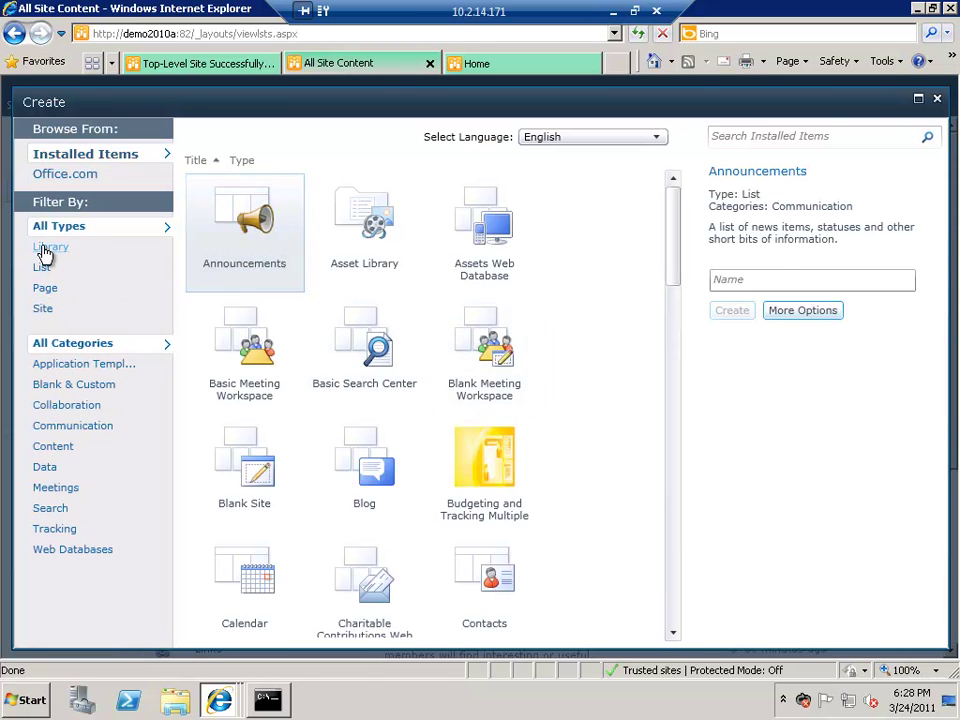
left_click(44, 268)
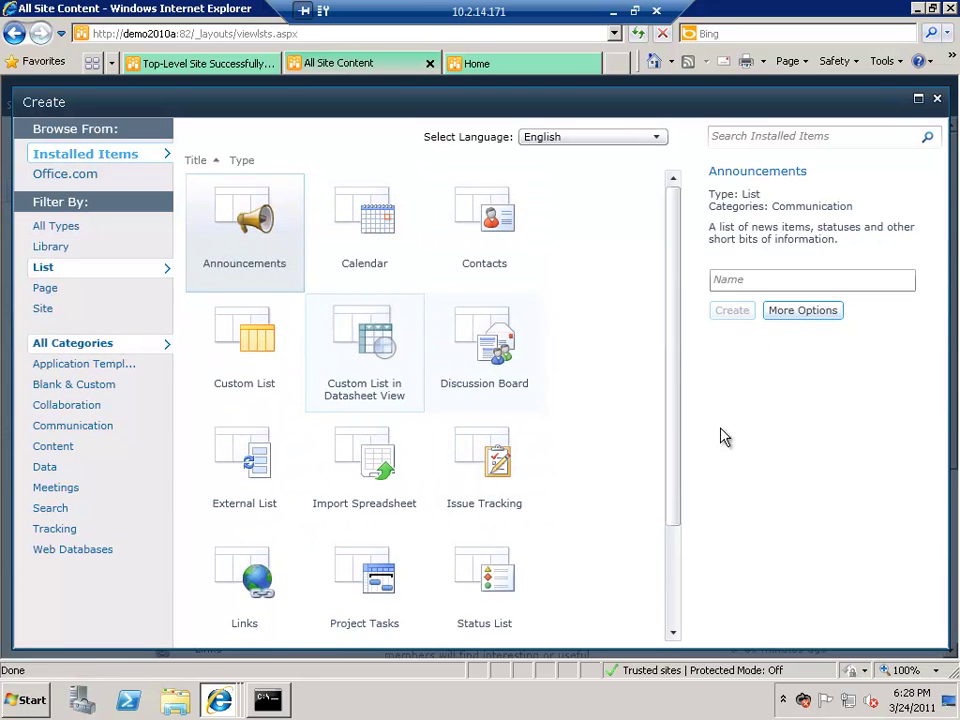
left_click(938, 100)
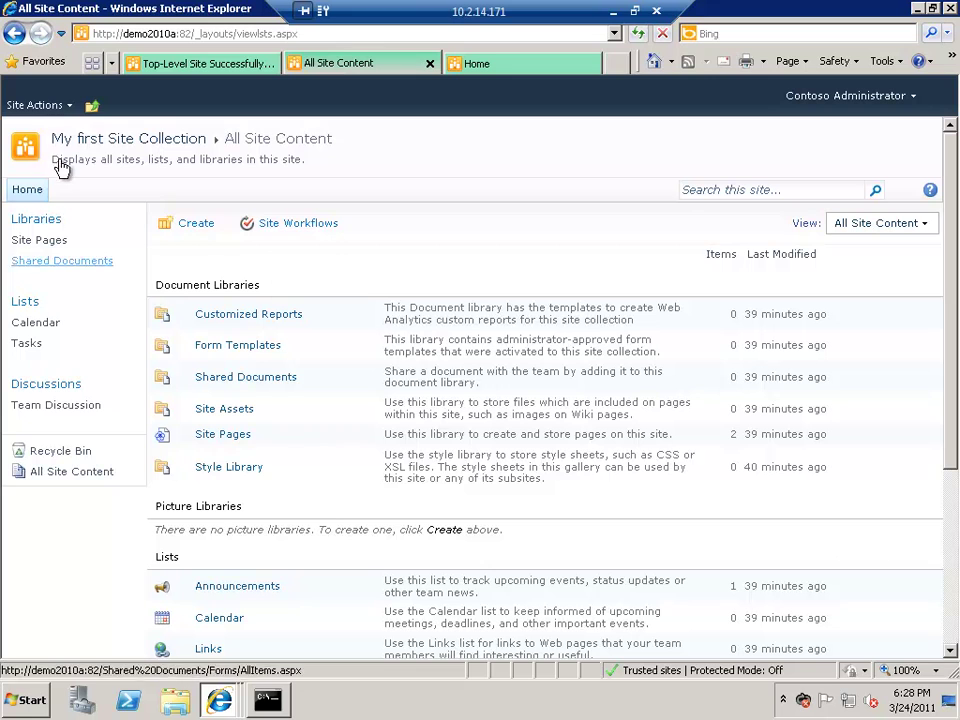
Deactivate the Team Collaboration Lists feature in the site features of My first Site Collection.
left_click(34, 105)
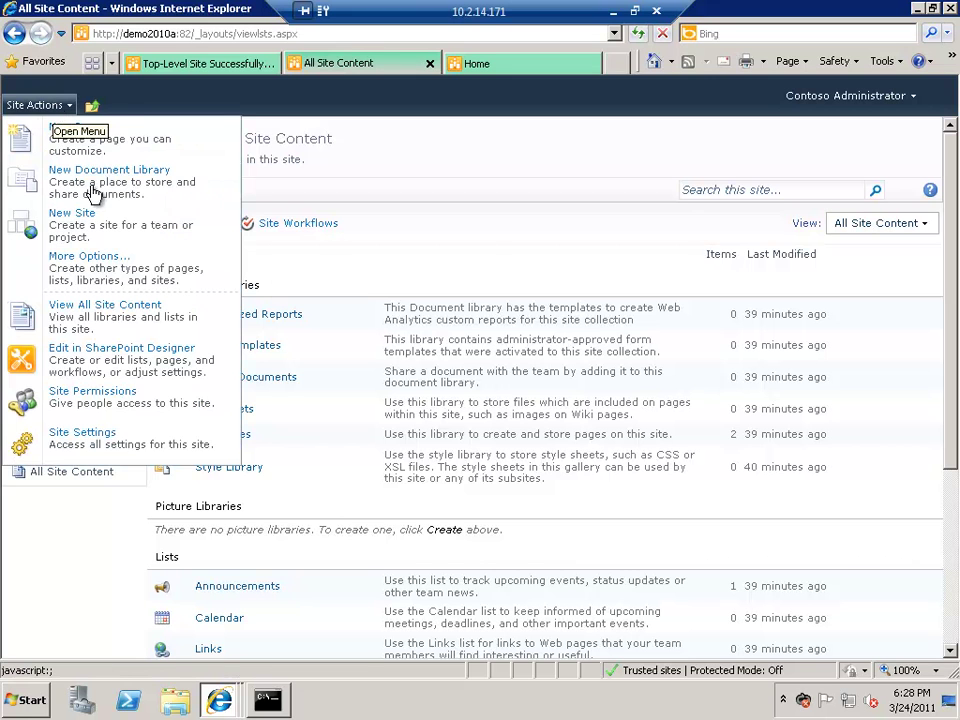
left_click(148, 443)
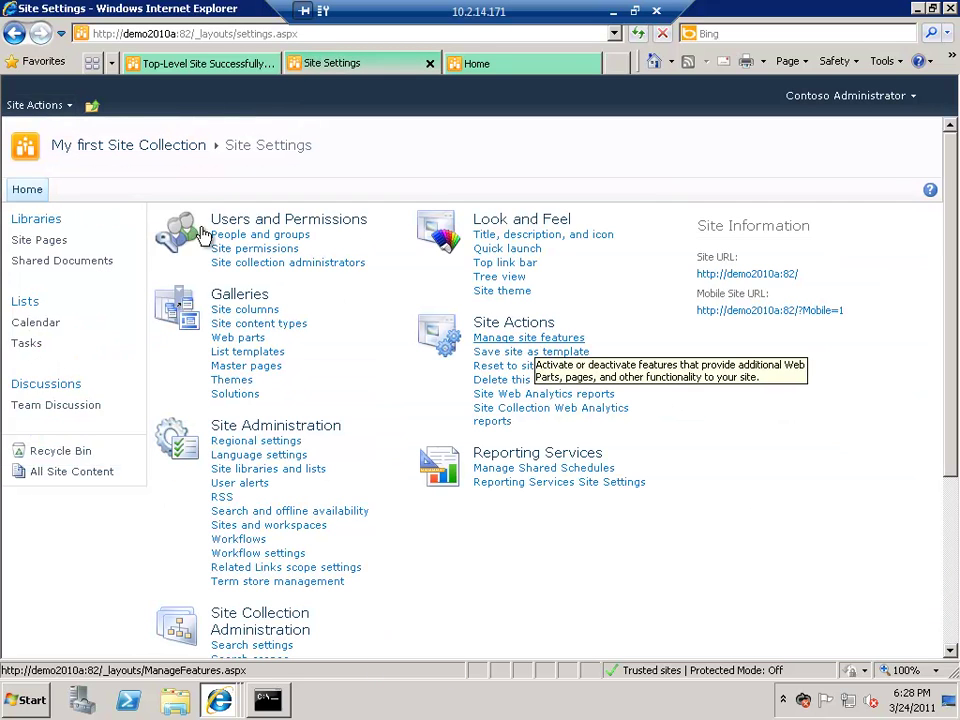
left_click(512, 341)
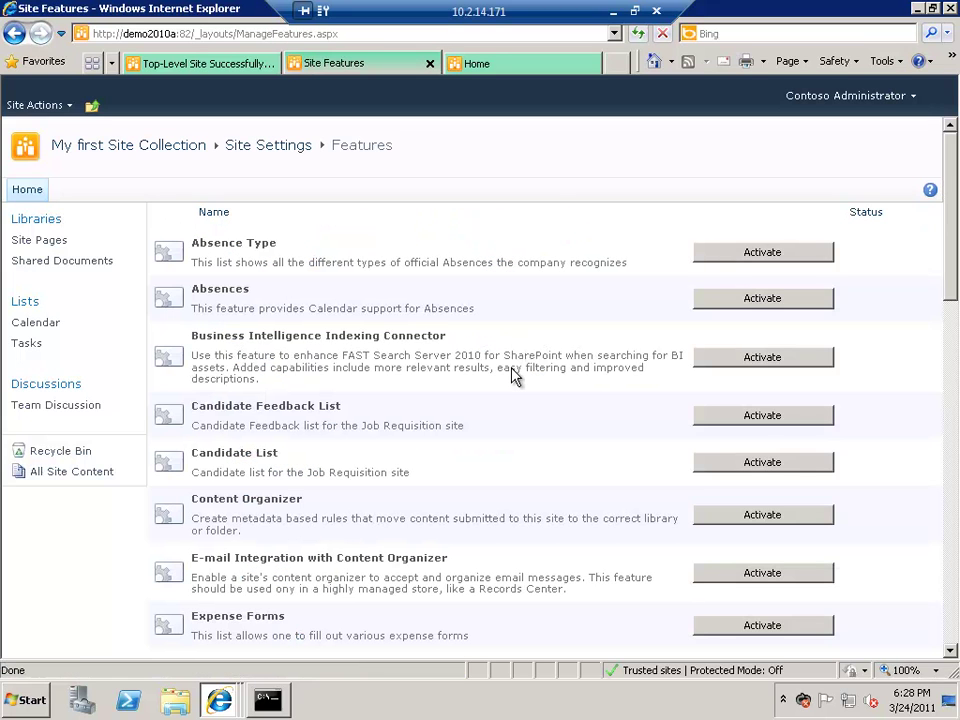
scroll(512, 373, "down", 5)
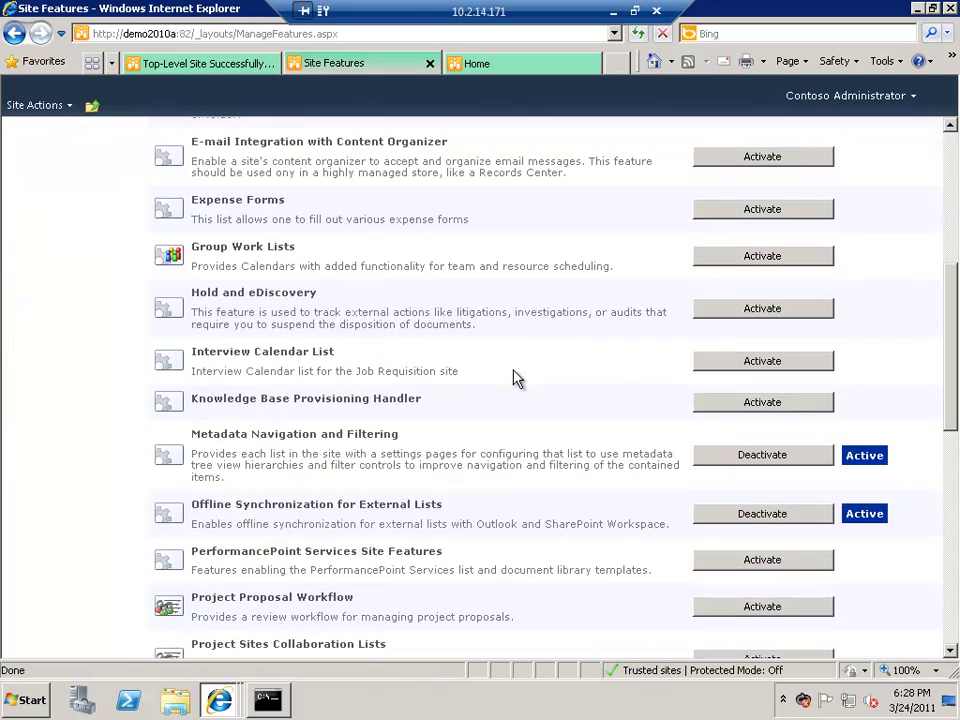
scroll(515, 377, "down", 2)
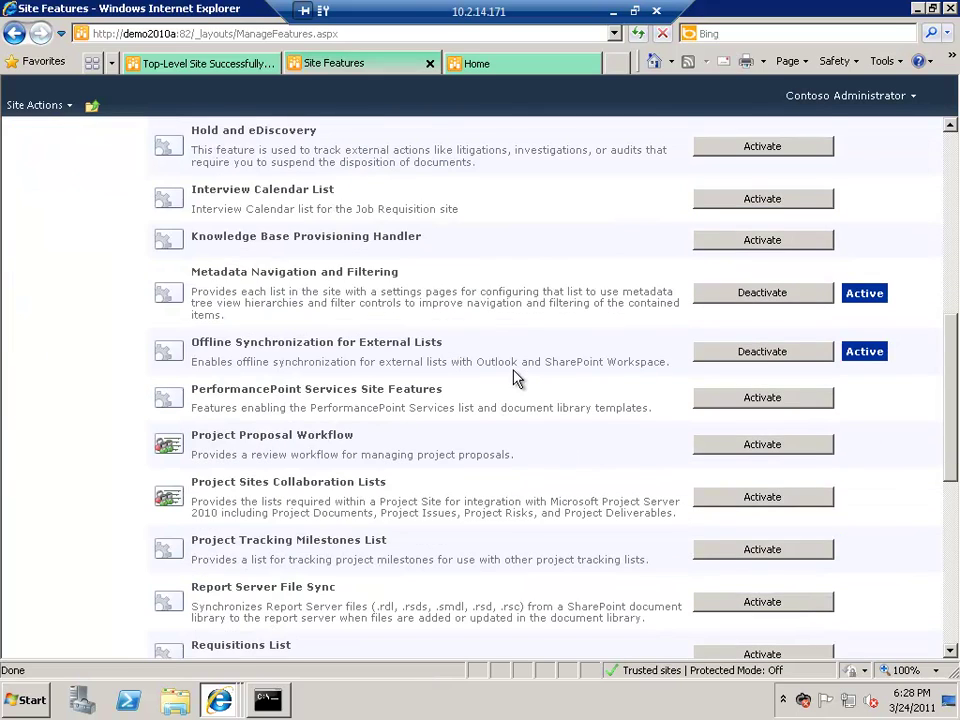
scroll(515, 377, "down", 6)
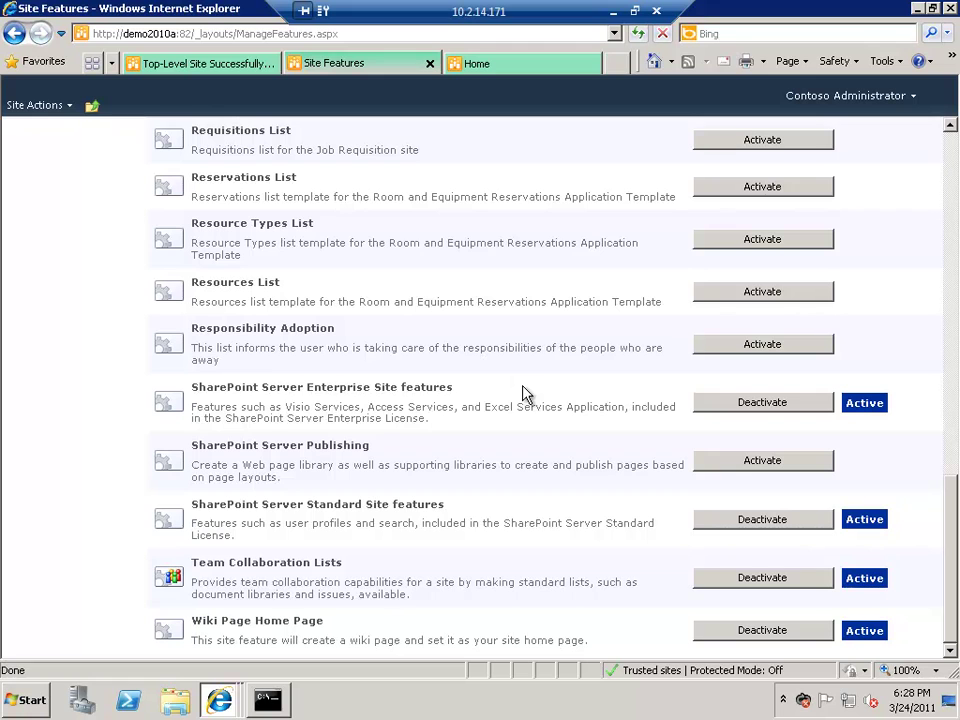
left_click_drag(191, 562, 343, 563)
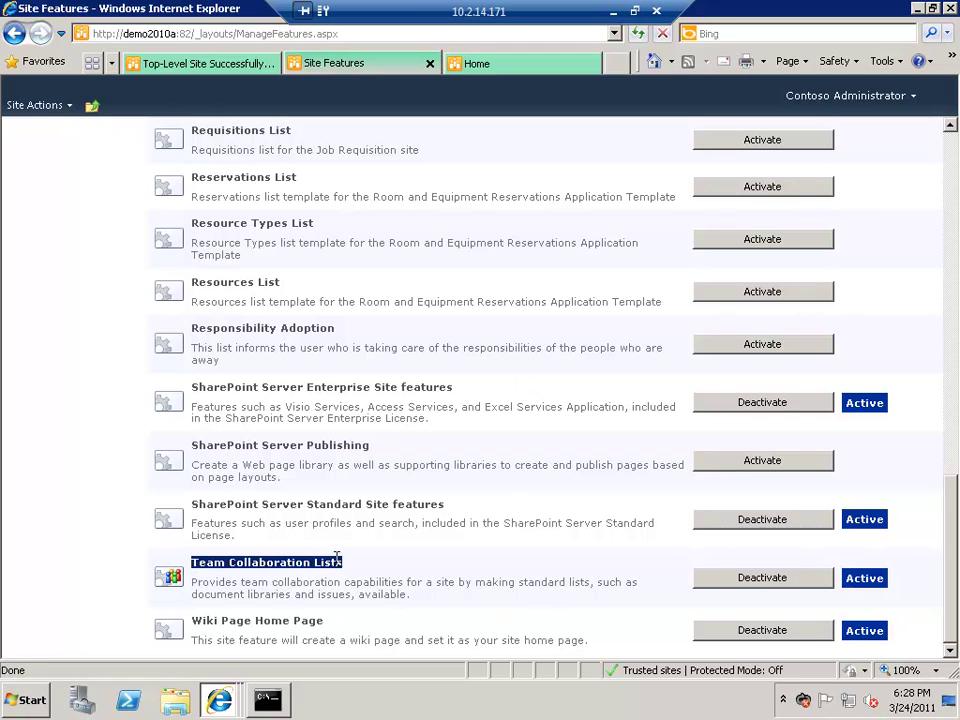
left_click(786, 582)
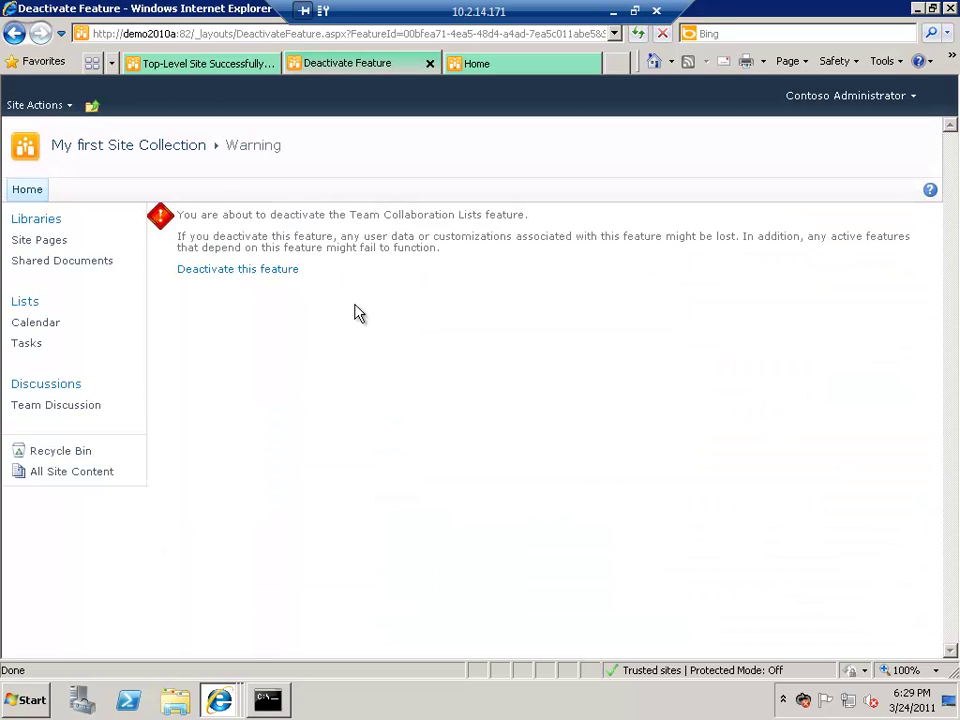
left_click(250, 271)
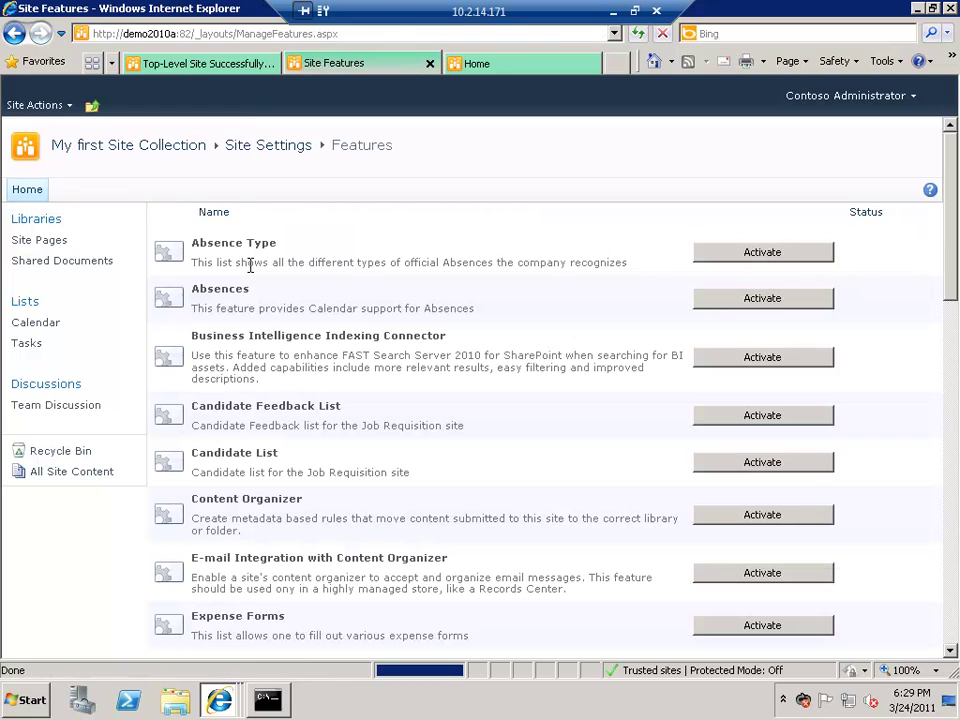
Check which list templates My first Site Collection offers with Team Collaboration Lists deactivated, and close the Create dialog.
left_click(42, 103)
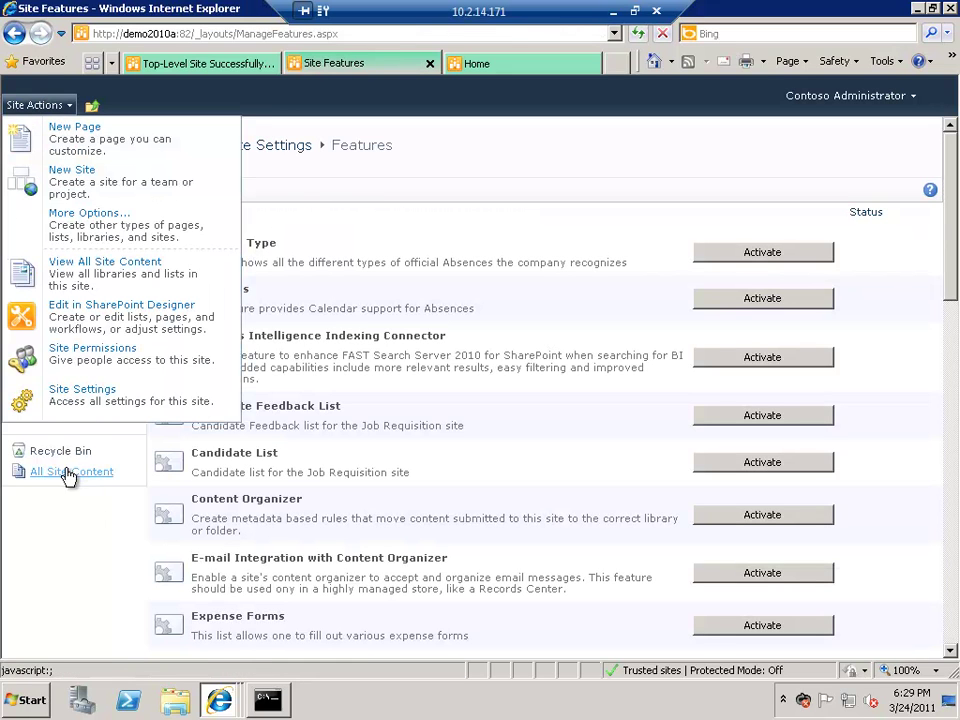
left_click(100, 228)
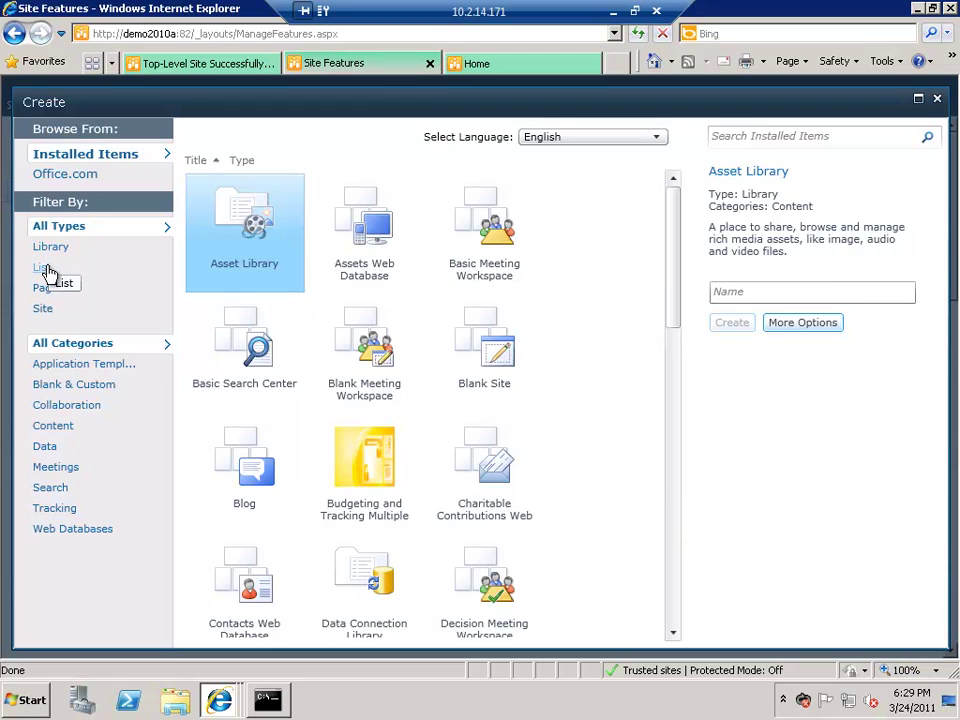
left_click(45, 268)
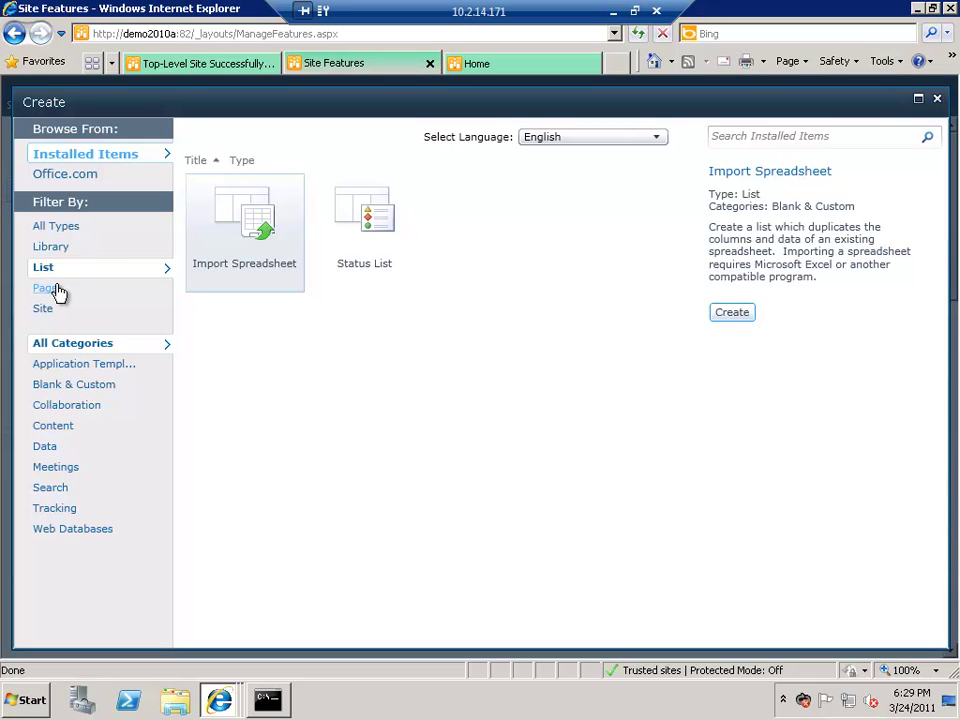
left_click(937, 98)
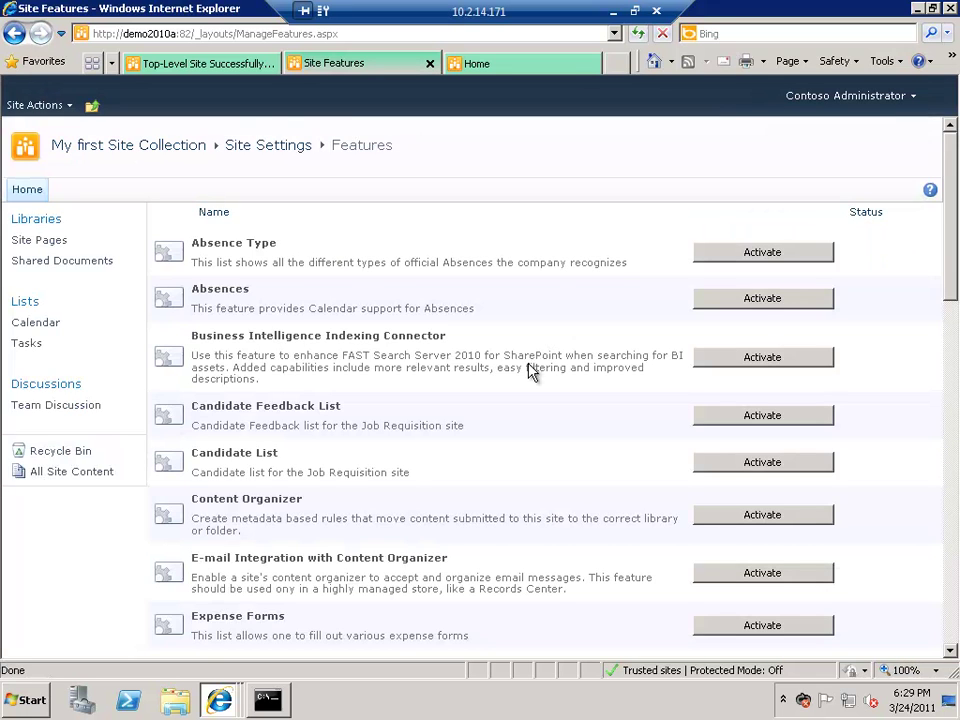
Reactivate the Team Collaboration Lists feature in My first Site Collection.
scroll(838, 585, "down", 10)
scroll(845, 597, "down", 3)
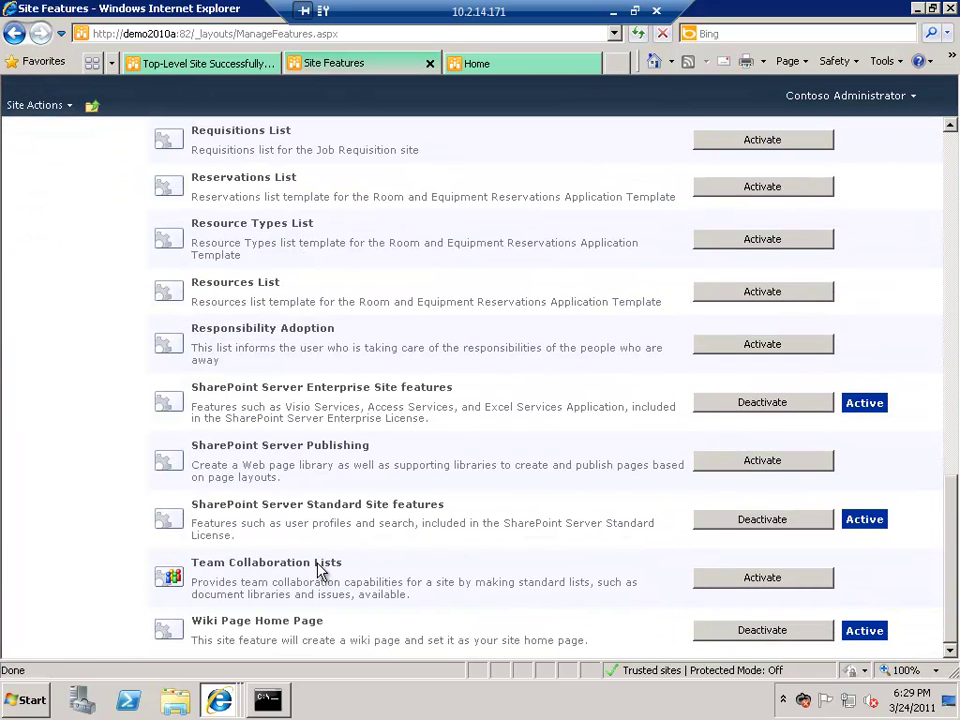
left_click(799, 580)
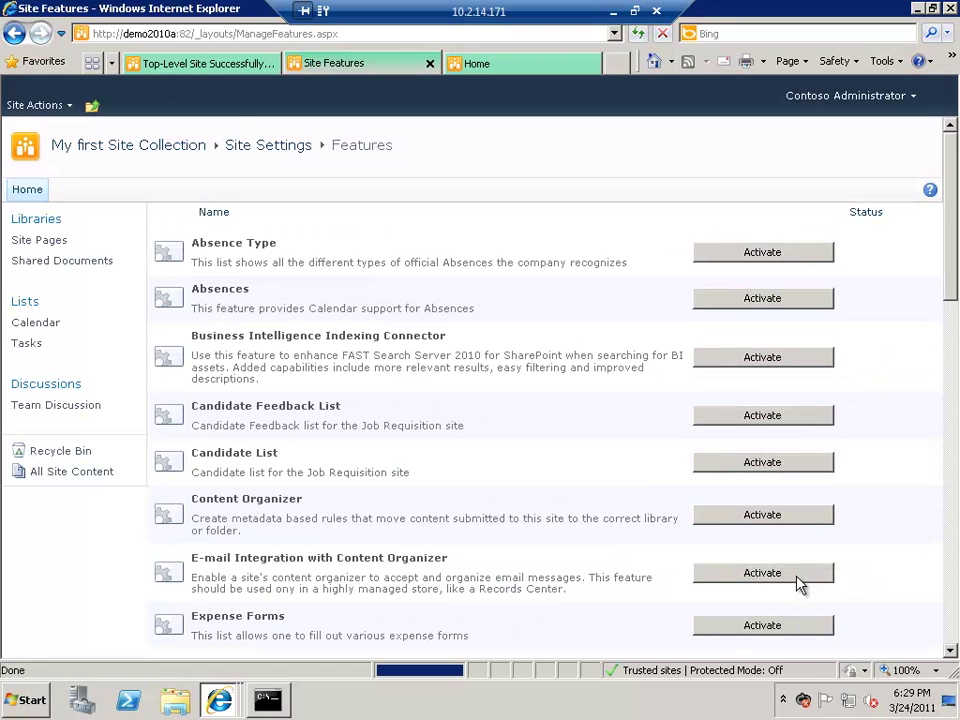
Recheck the list templates offered with Team Collaboration Lists active, and close the Create dialog.
left_click(34, 106)
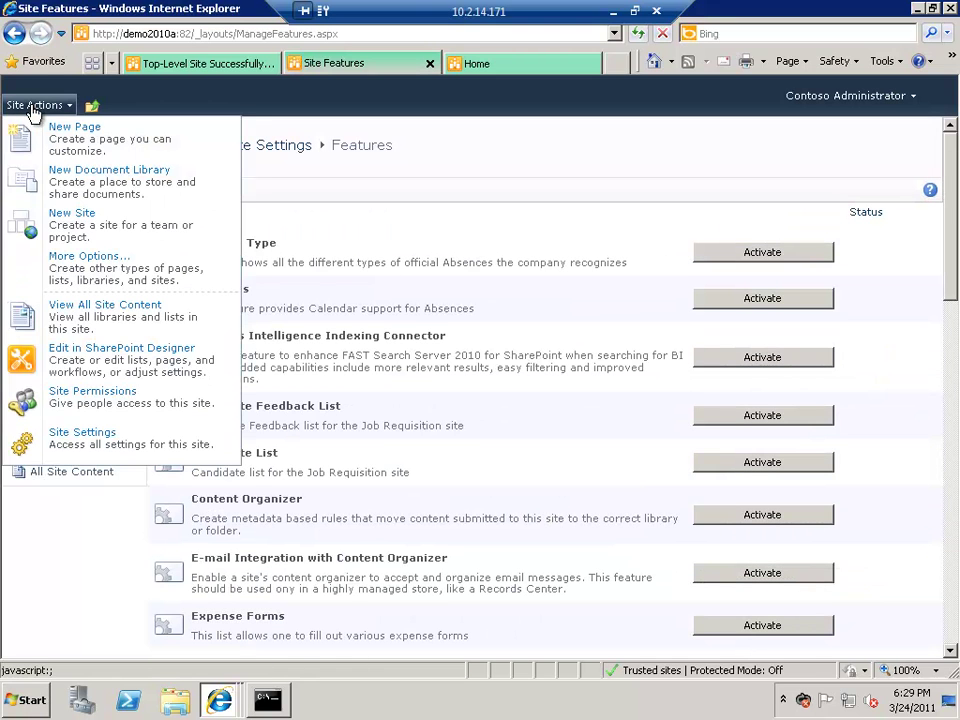
left_click(103, 273)
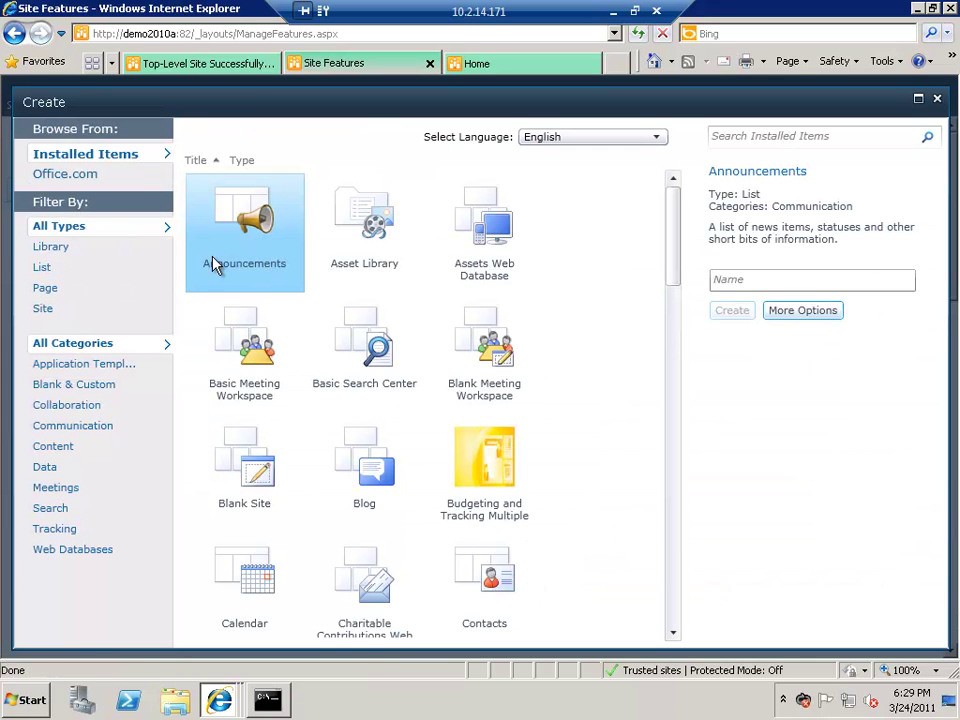
left_click(41, 268)
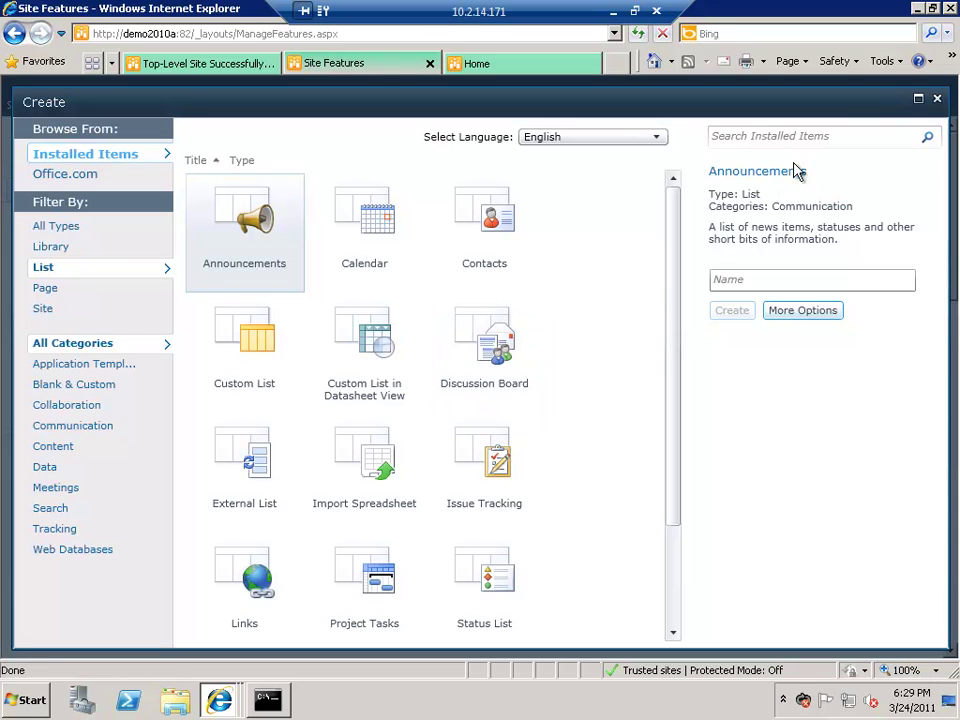
left_click(938, 100)
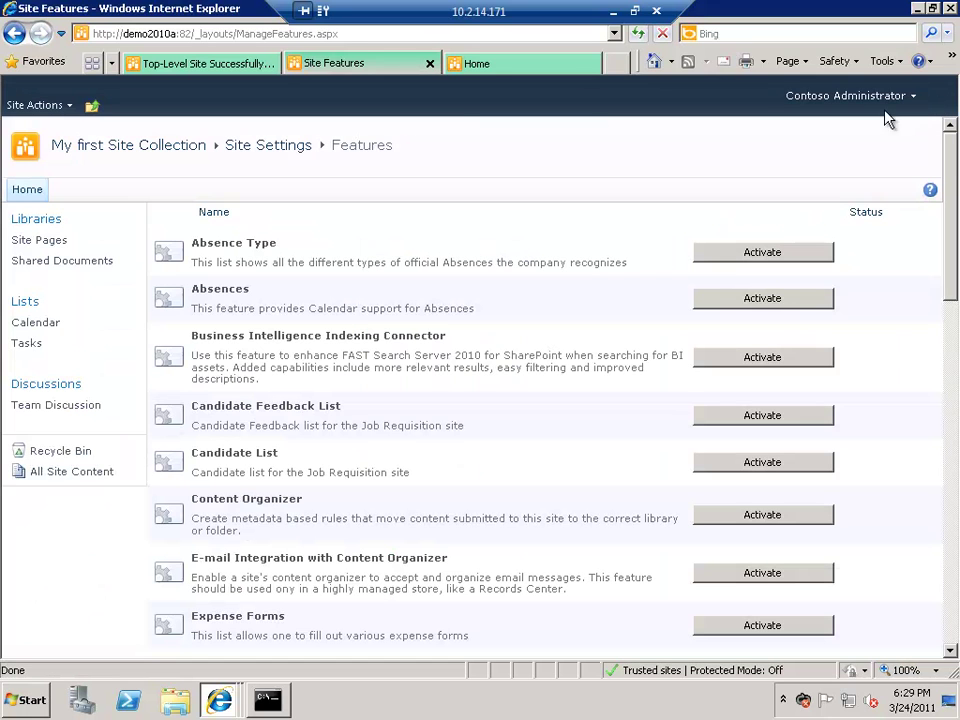
Open the site features of Company Web Site and check the status of SharePoint Server Publishing and Team Collaboration Lists.
left_click(478, 63)
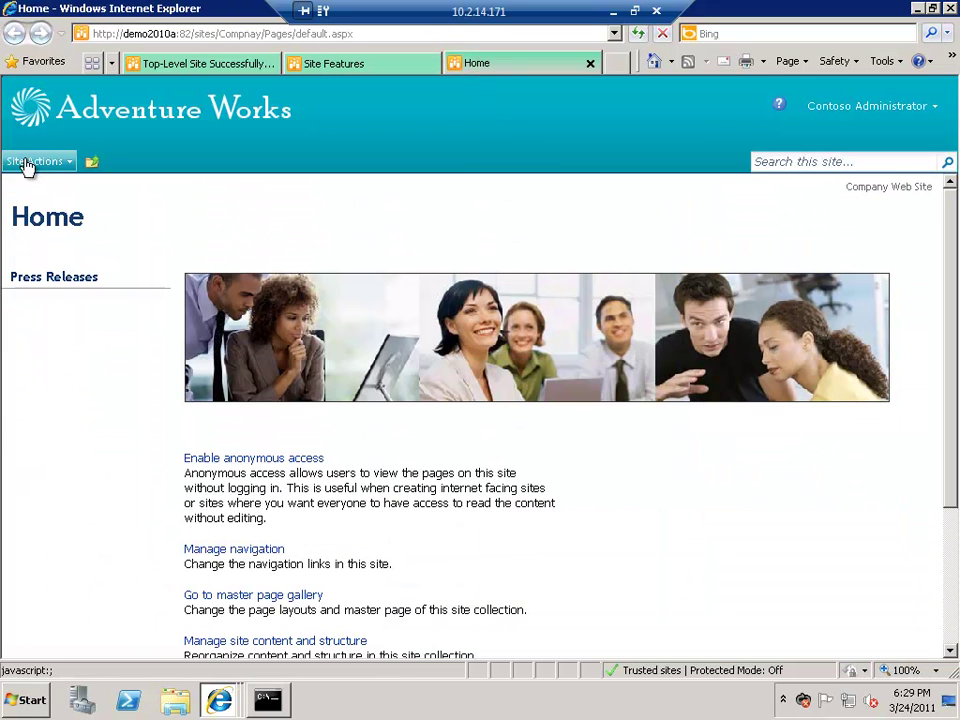
left_click(28, 162)
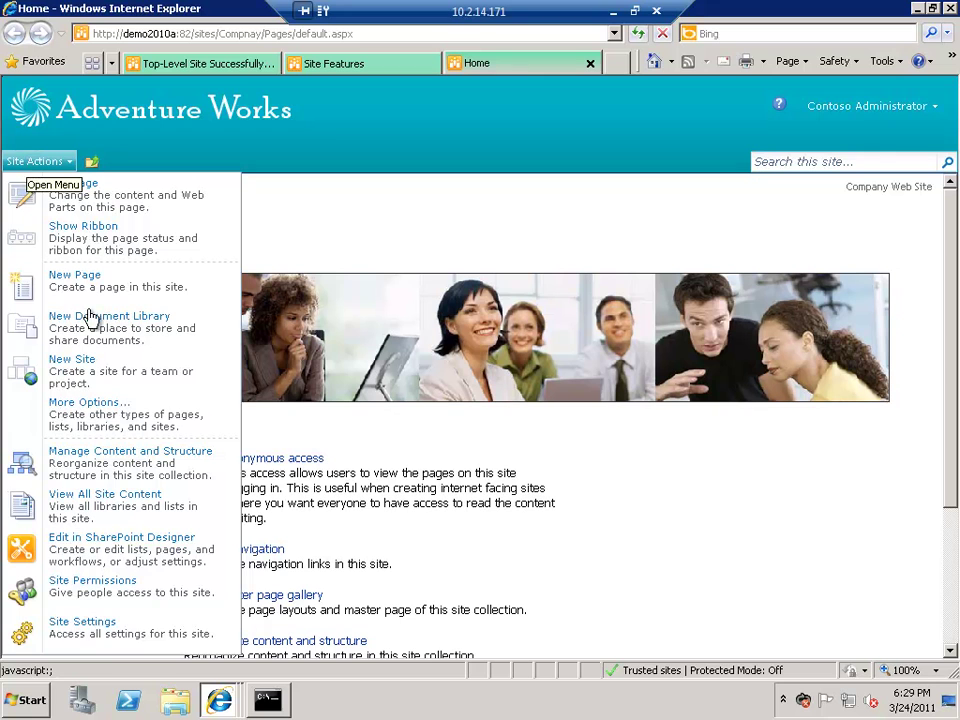
left_click(143, 632)
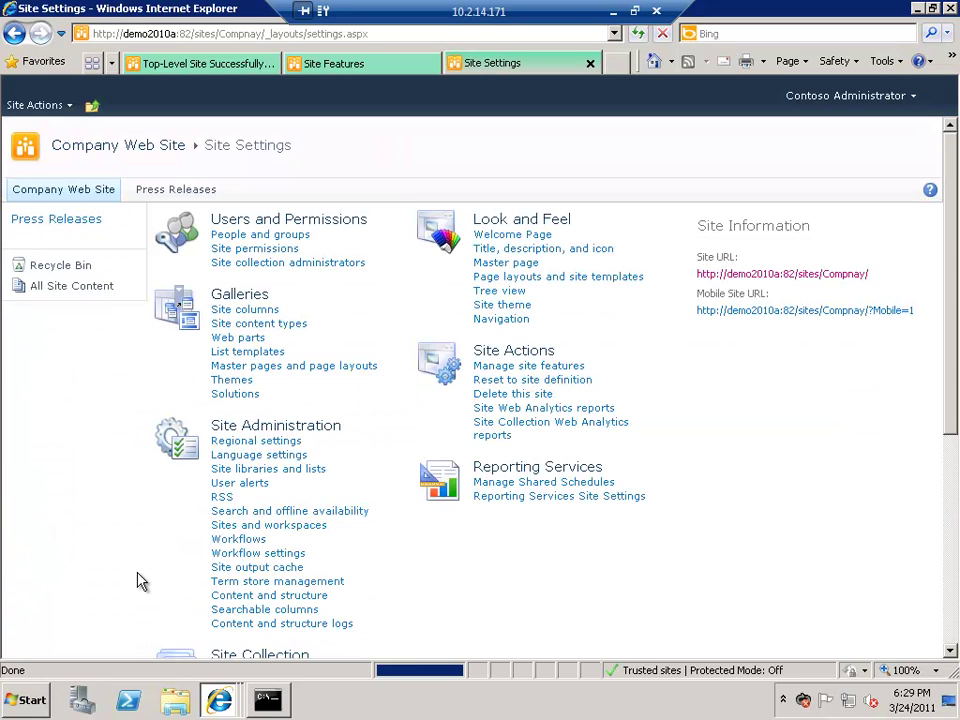
scroll(530, 303, "down", 2)
left_click(533, 287)
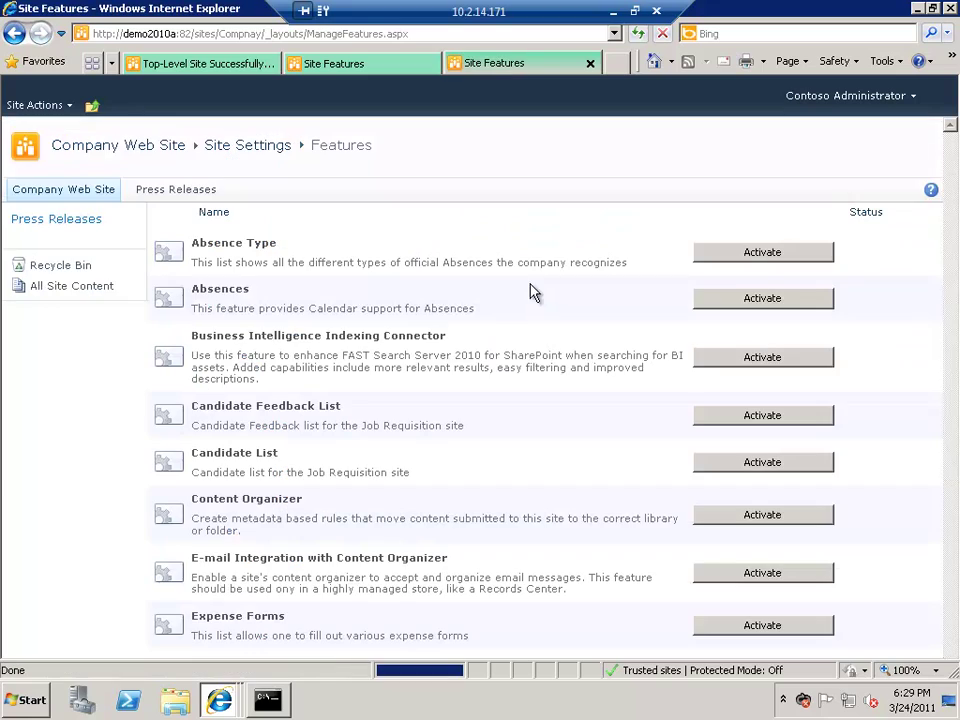
left_click_drag(950, 266, 950, 611)
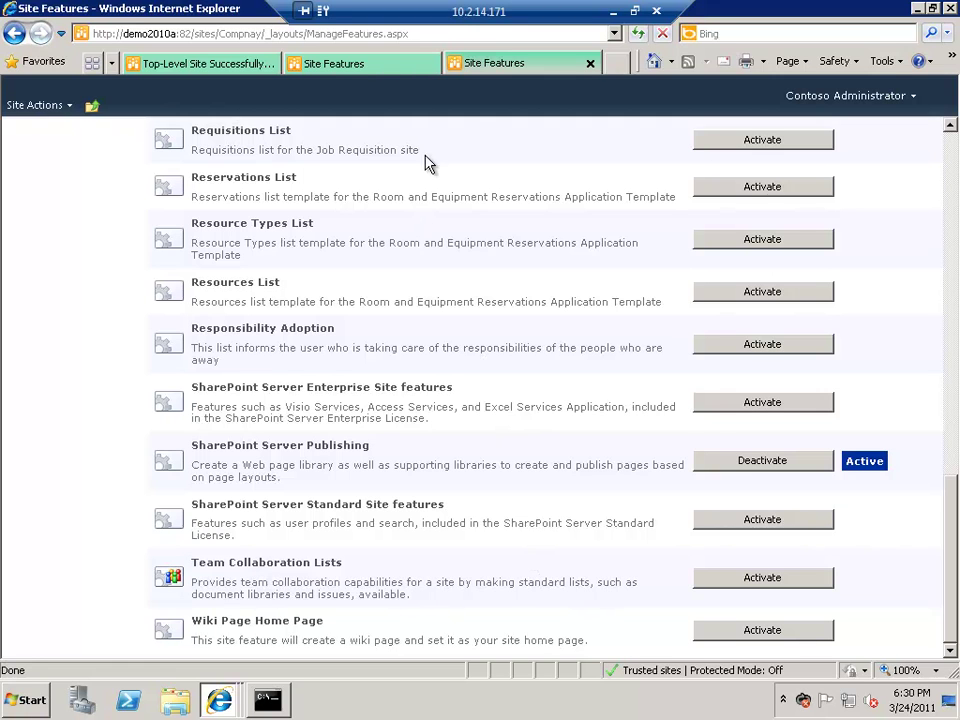
Compare the site features pages of My first Site Collection and Company Web Site, and minimize the remote desktop session.
left_click(392, 66)
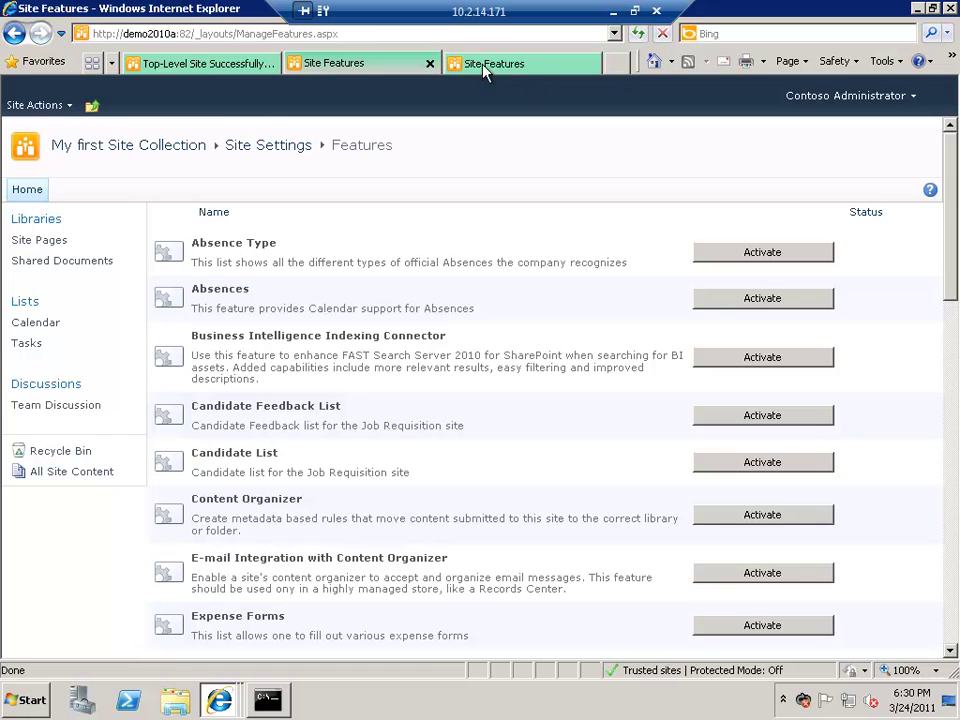
left_click(483, 66)
left_click(350, 65)
left_click(485, 64)
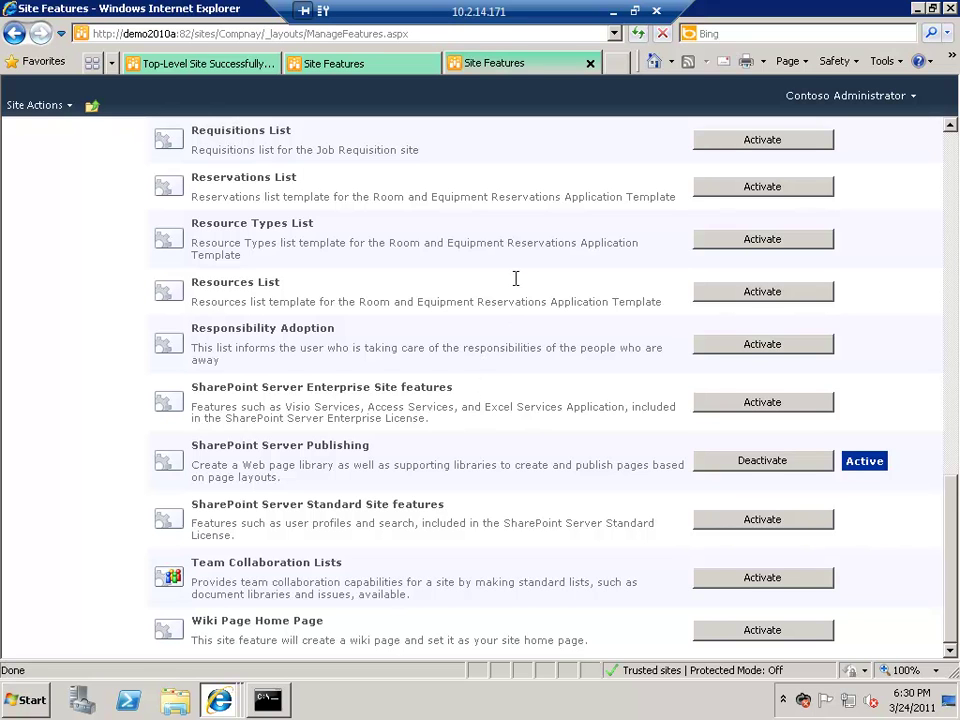
left_click(617, 10)
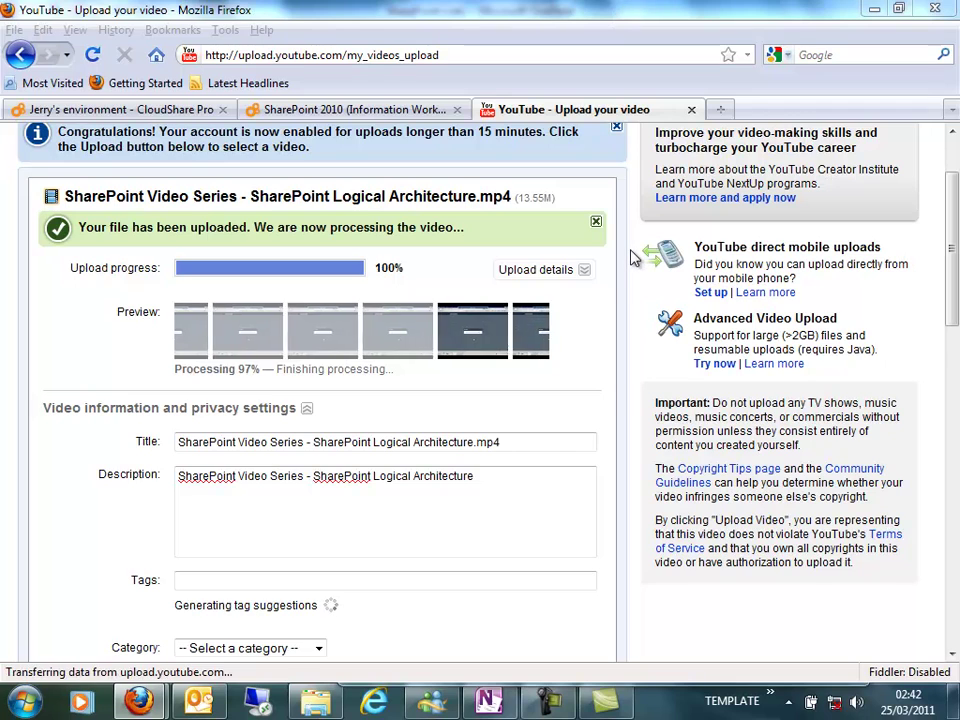